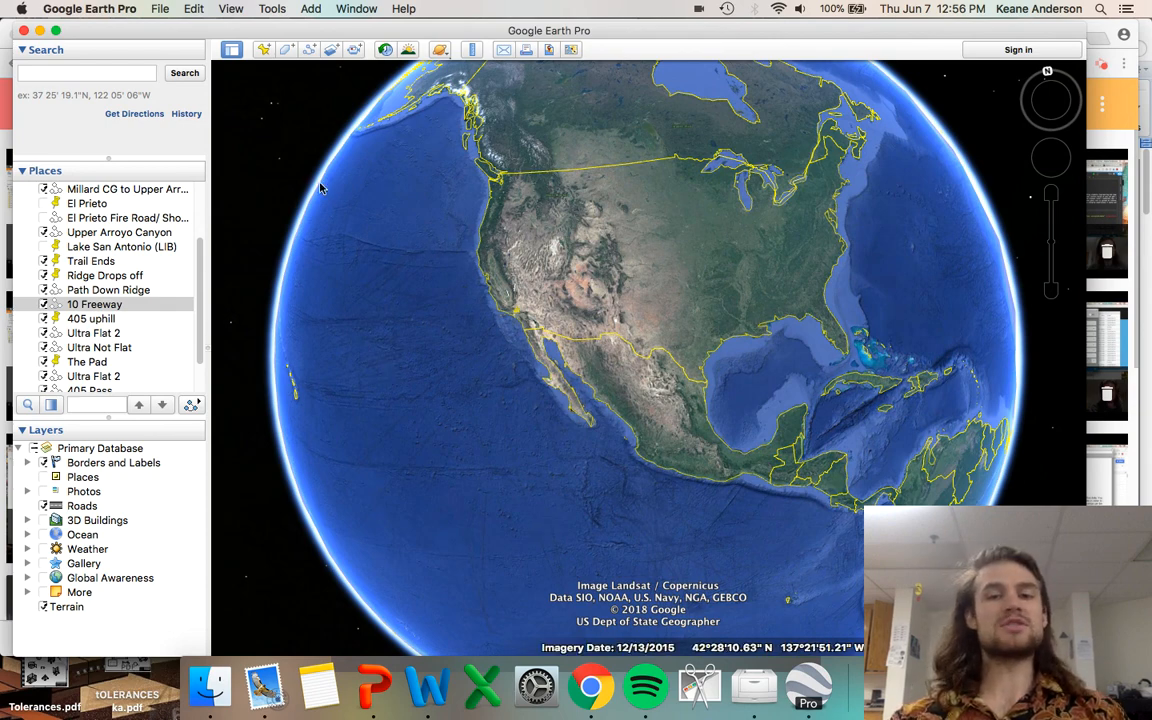
# - Go to Los Angeles, CA on the map and clear the search results
pyautogui.click(109, 72)
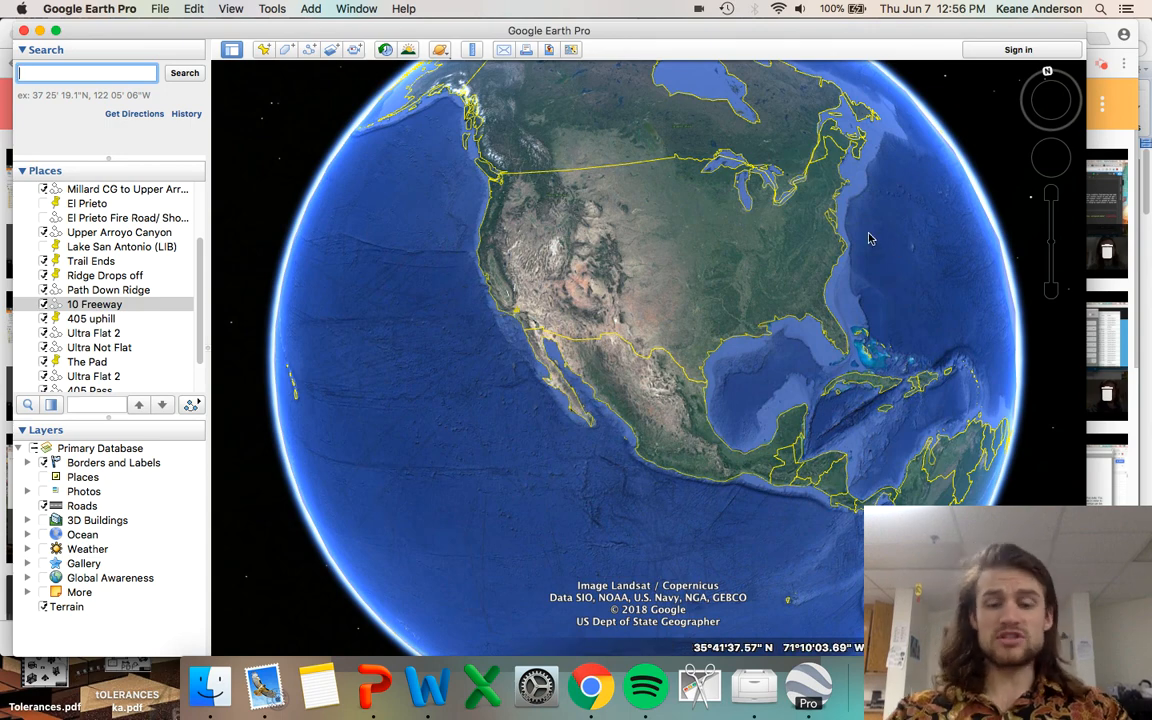
pyautogui.write('Los')
pyautogui.press('Down')
pyautogui.press('Return')
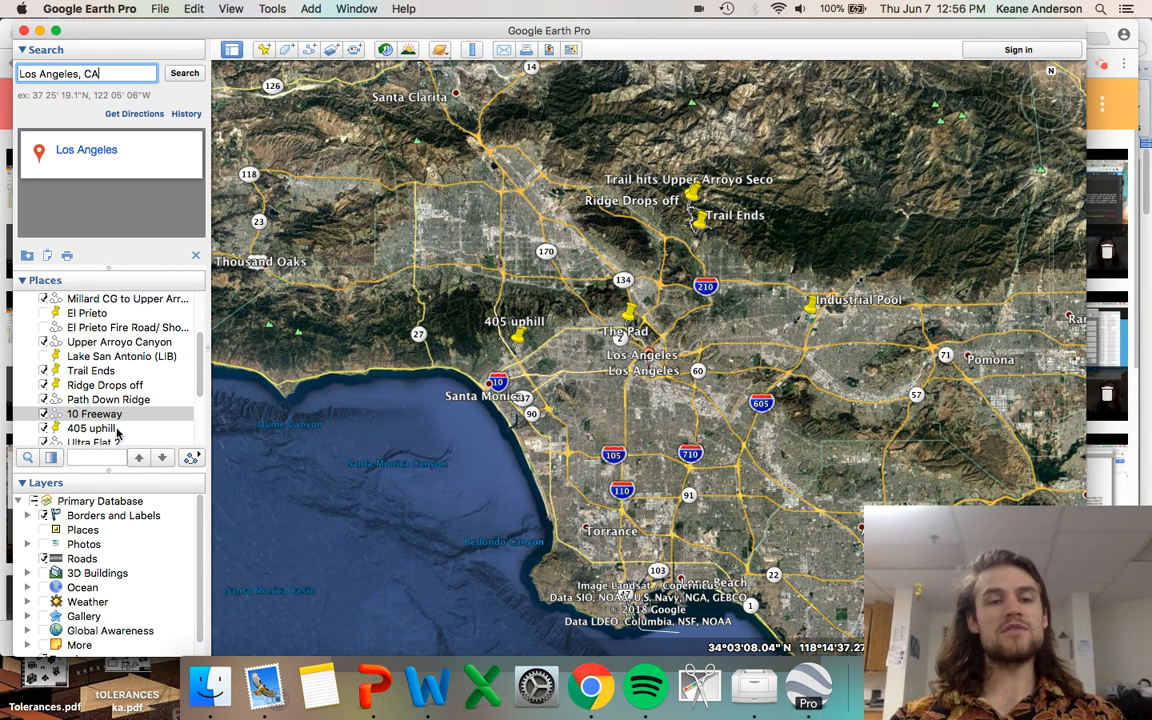
pyautogui.click(195, 258)
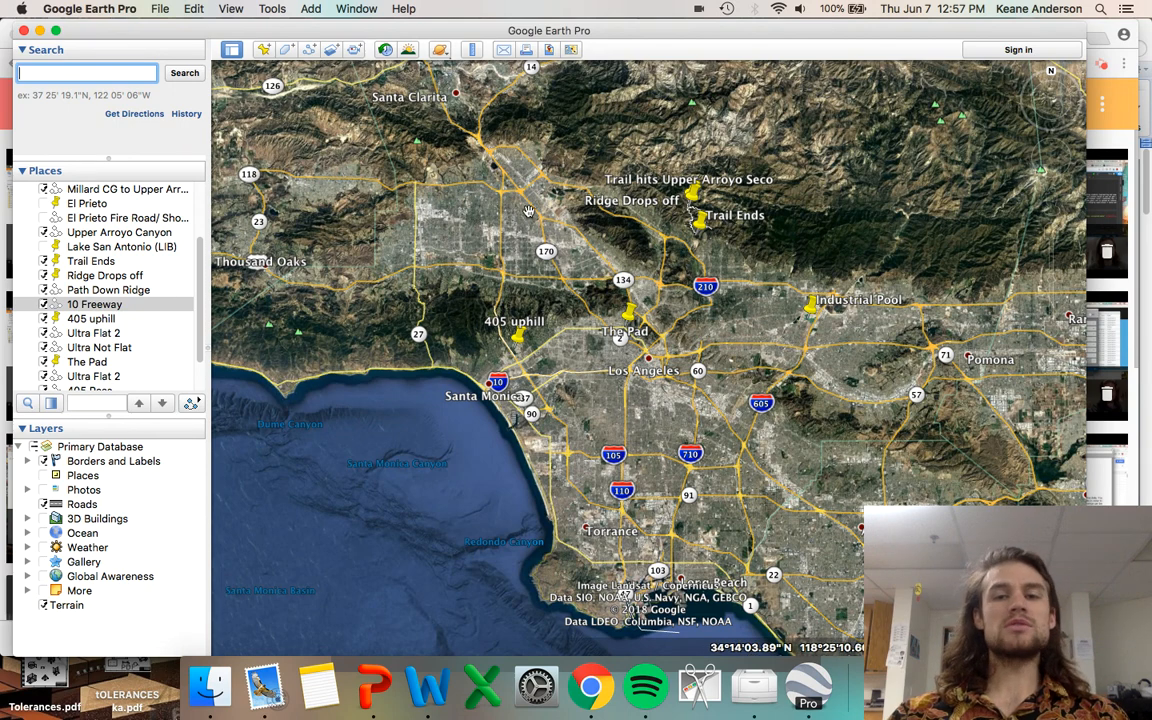
# - Try placing a new placemark on Route 27 in the mountains northwest of Santa Monica
pyautogui.moveTo(683, 395); pyautogui.dragTo(760, 365)
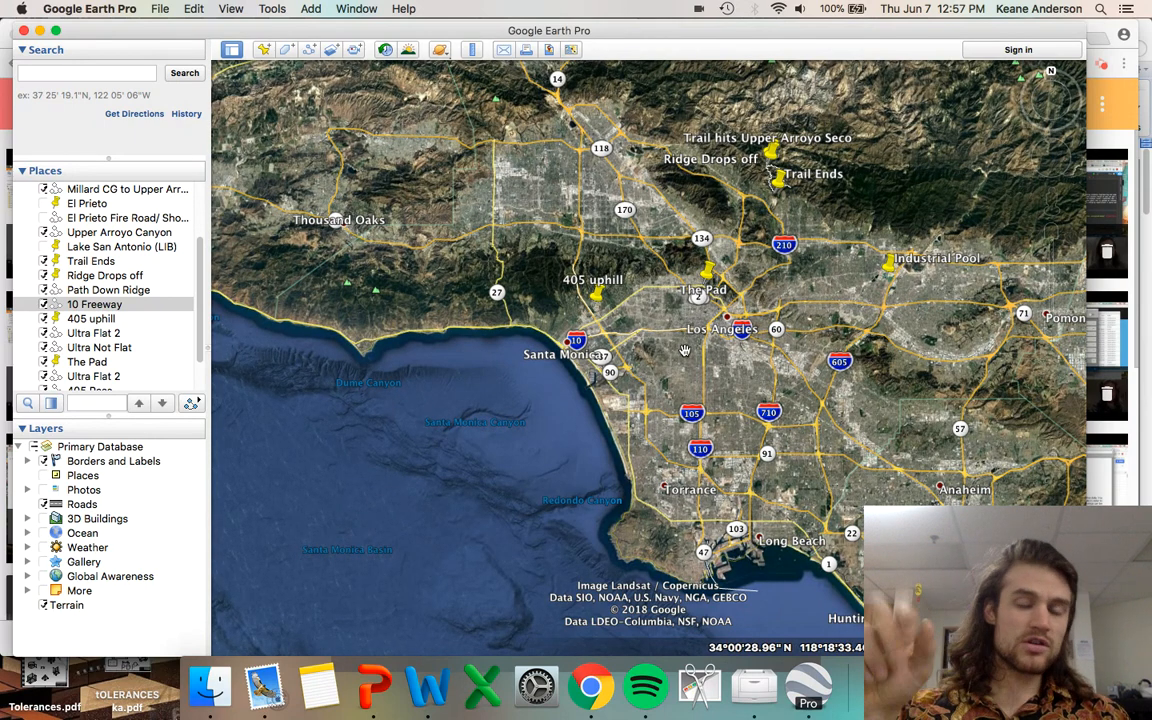
pyautogui.scroll(-5, 684, 350)
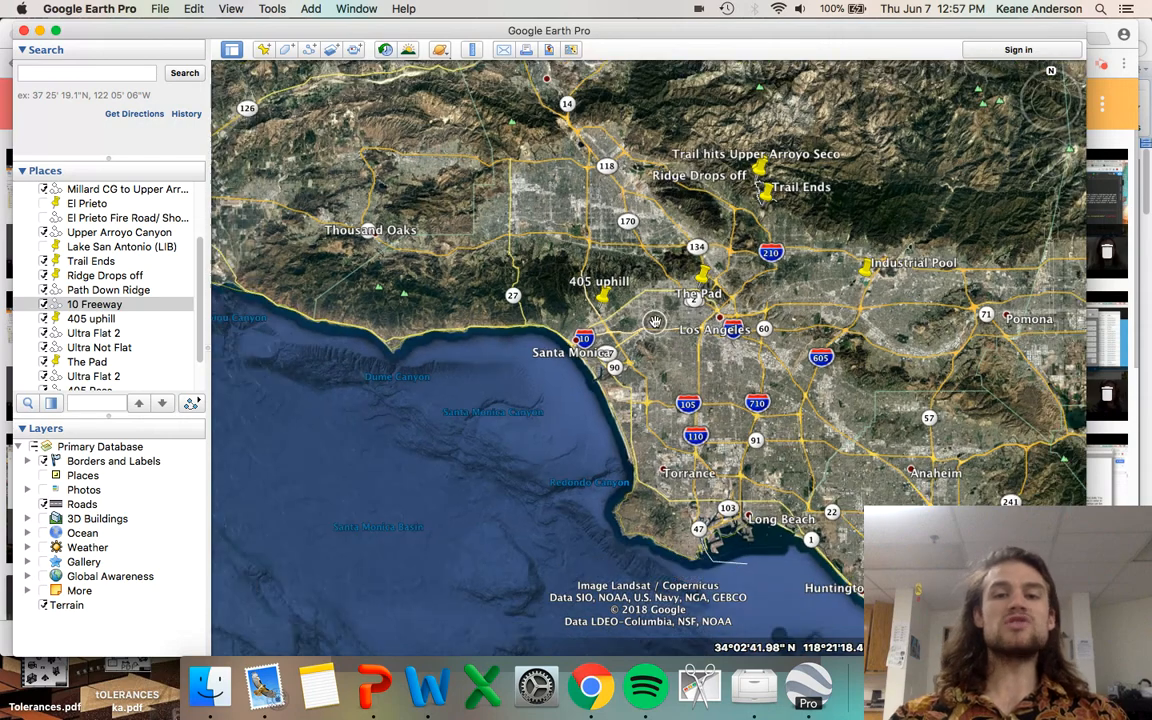
pyautogui.scroll(5, 655, 320)
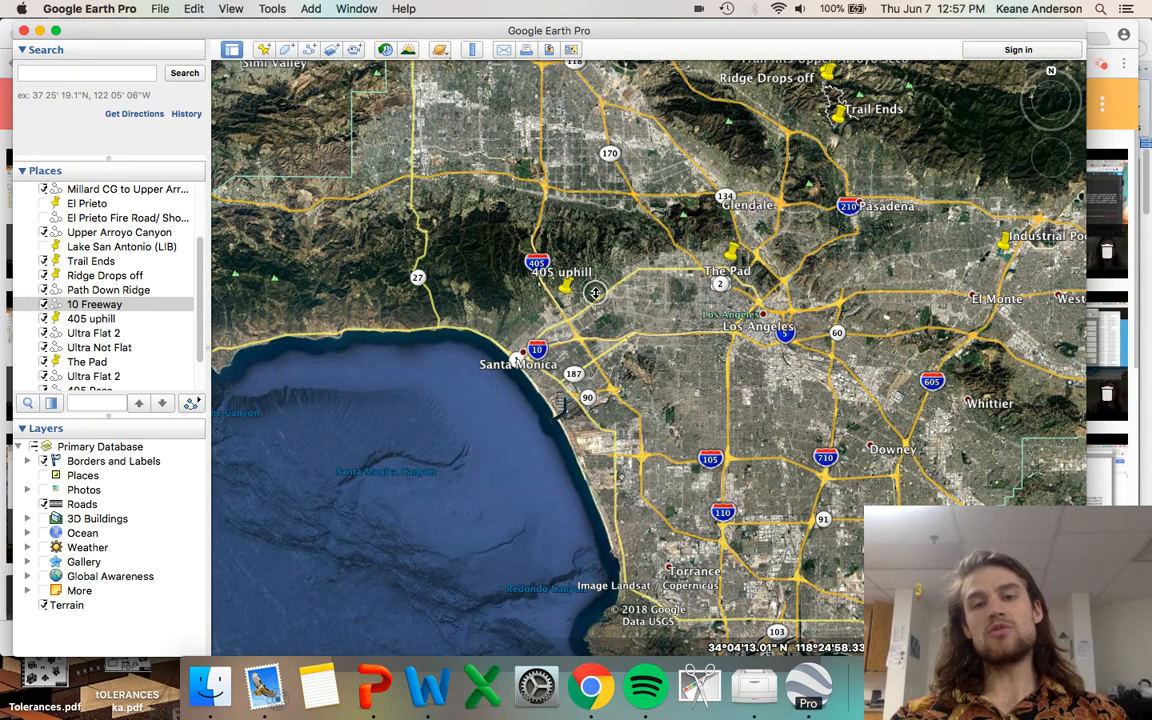
pyautogui.moveTo(595, 293)
pyautogui.mouseDown(button='right')
pyautogui.moveTo(646, 295)
pyautogui.moveTo(614, 296)
pyautogui.mouseUp(button='right')
pyautogui.moveTo(615, 296); pyautogui.dragTo(590, 198, button='middle')
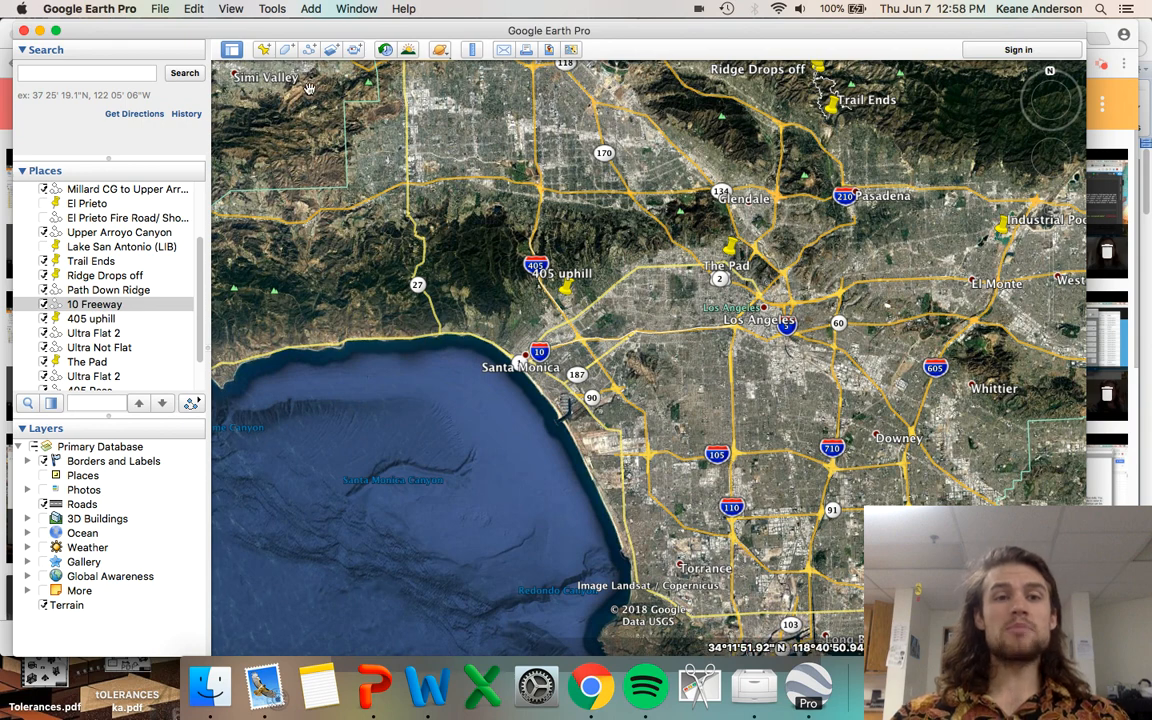
pyautogui.click(265, 52)
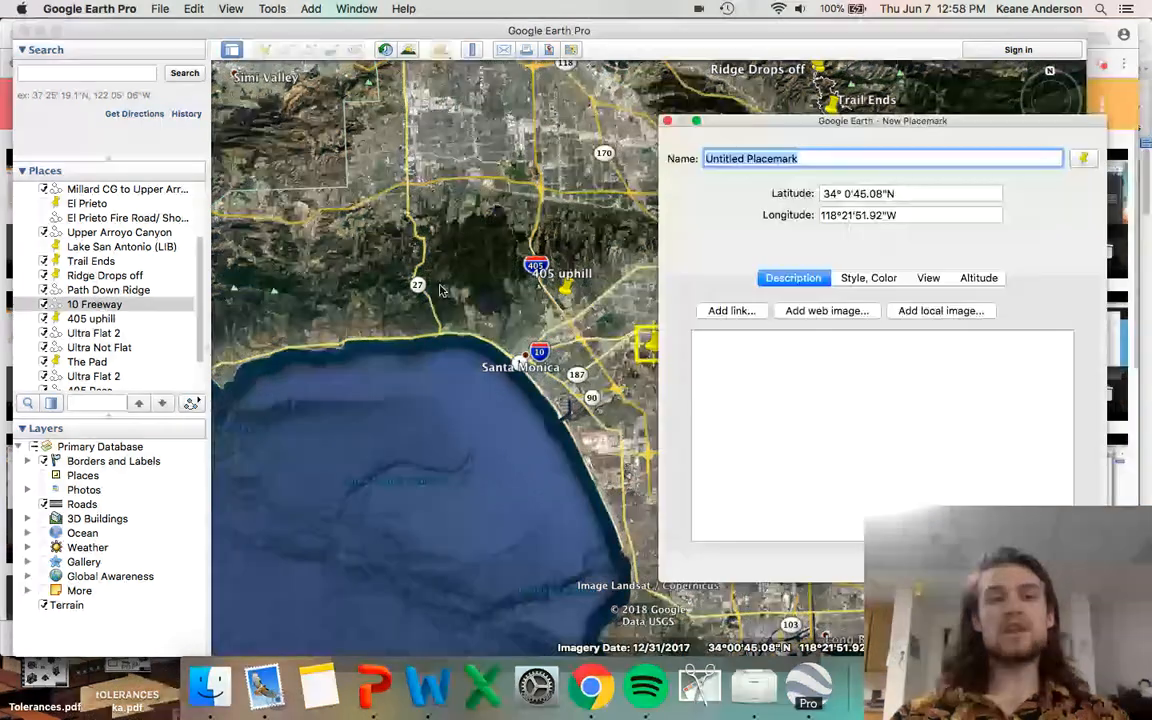
pyautogui.moveTo(758, 123); pyautogui.dragTo(51, 100)
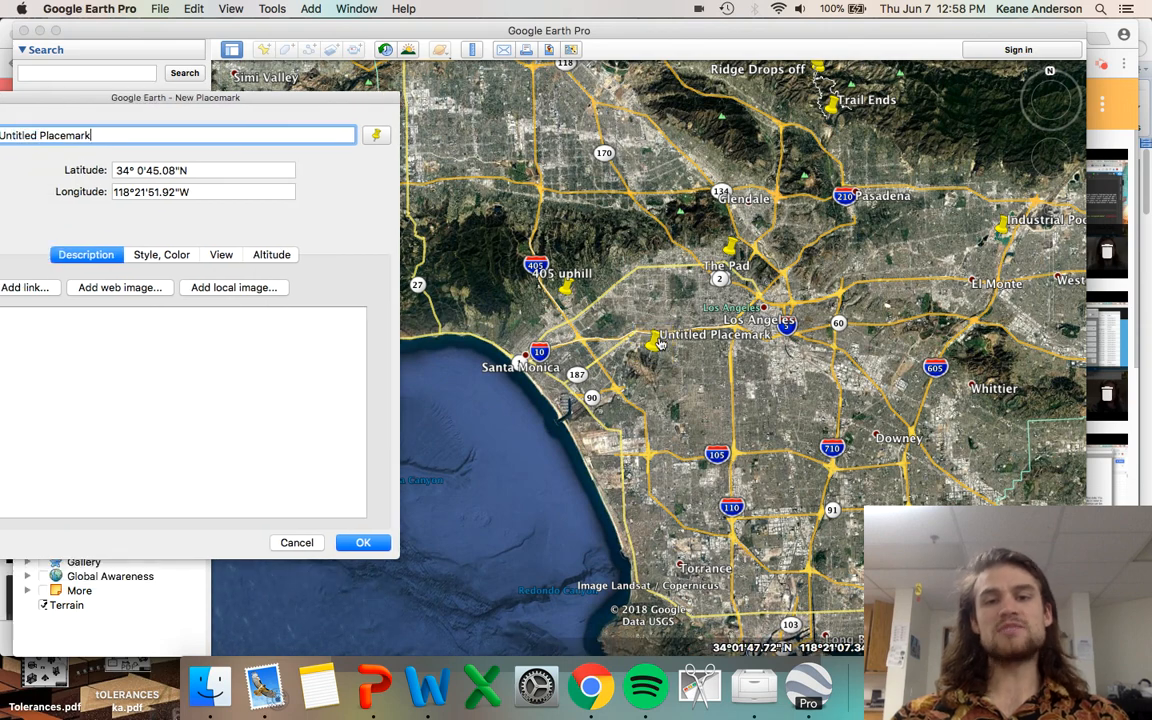
pyautogui.moveTo(651, 343); pyautogui.dragTo(419, 286)
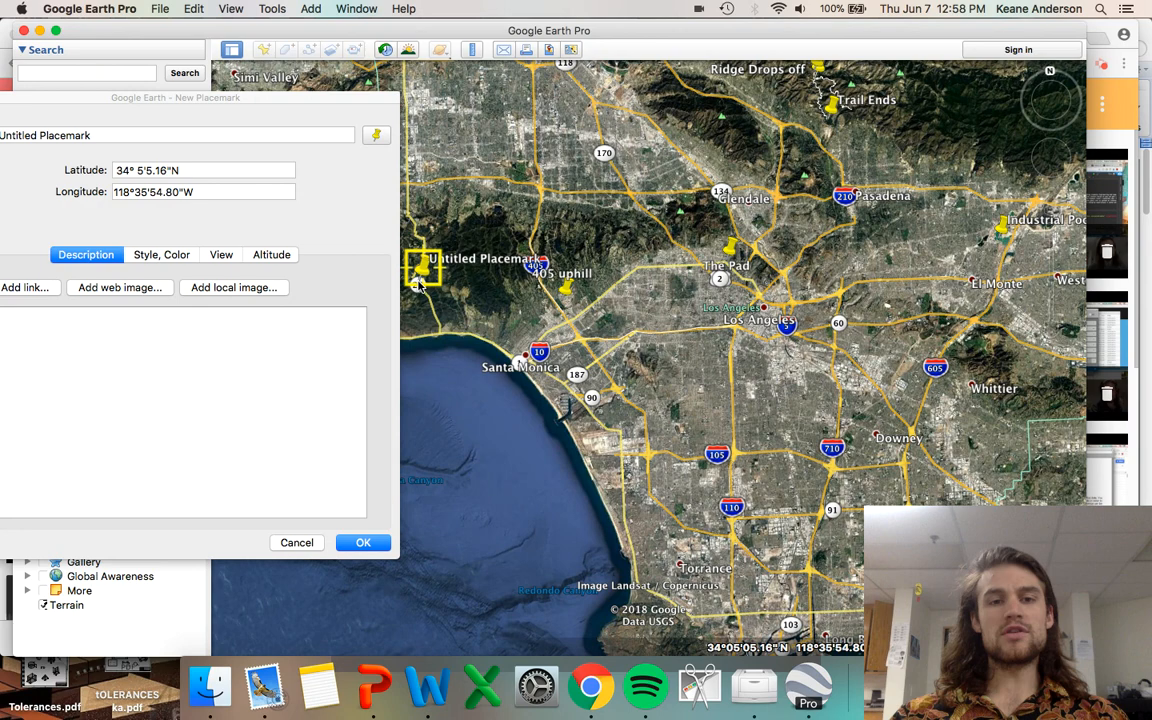
# - Name the new placemark 27 and close its settings
pyautogui.click(108, 136)
pyautogui.doubleClick(110, 140)
pyautogui.moveTo(110, 139); pyautogui.dragTo(145, 97)
pyautogui.moveTo(143, 135); pyautogui.dragTo(32, 133)
pyautogui.write('27')
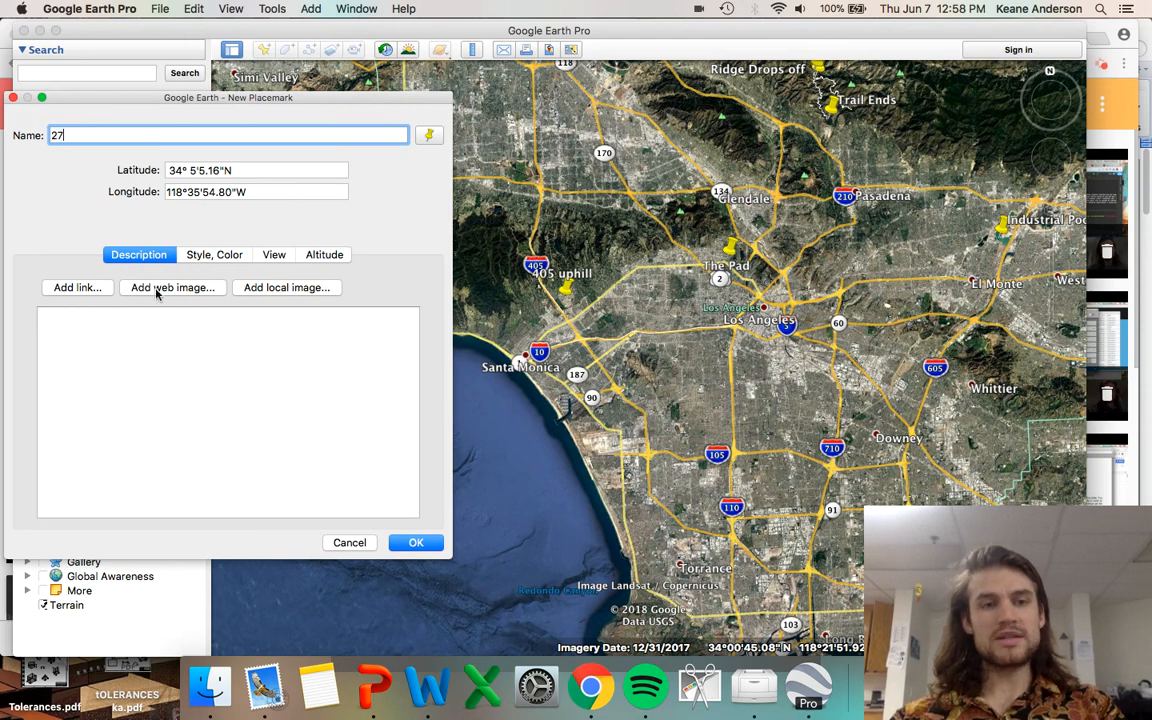
pyautogui.click(416, 542)
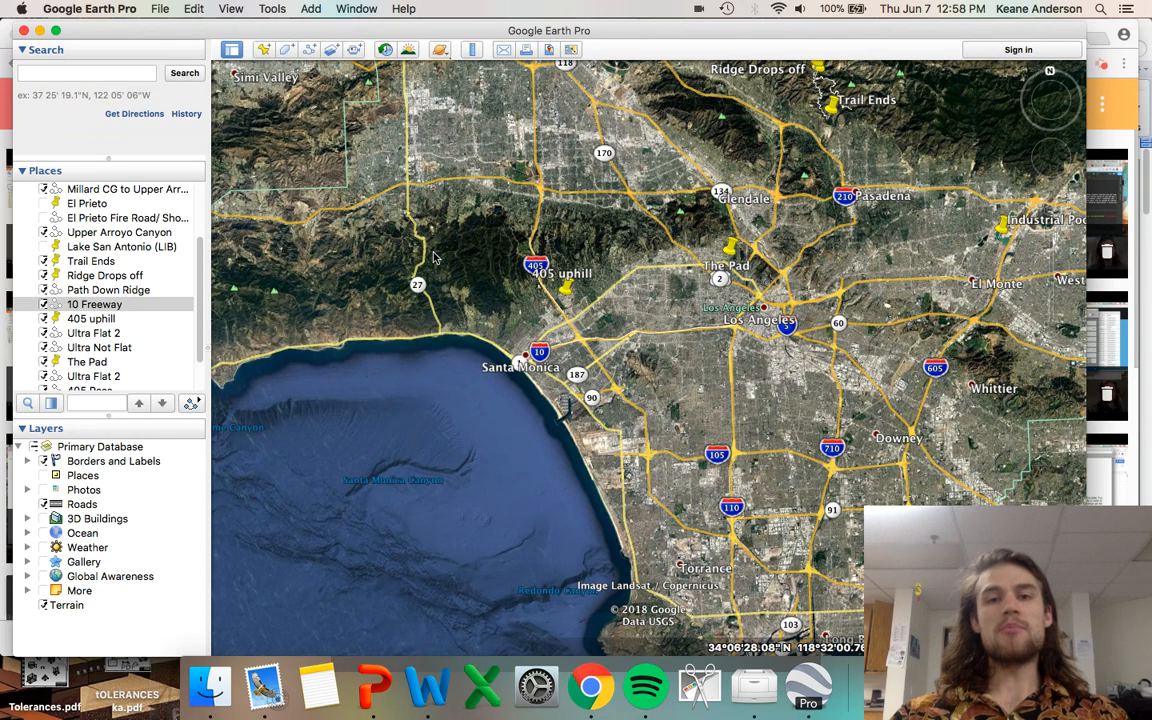
# - Start a new path and trace Route 27 inland from its junction with the coast highway
pyautogui.click(309, 50)
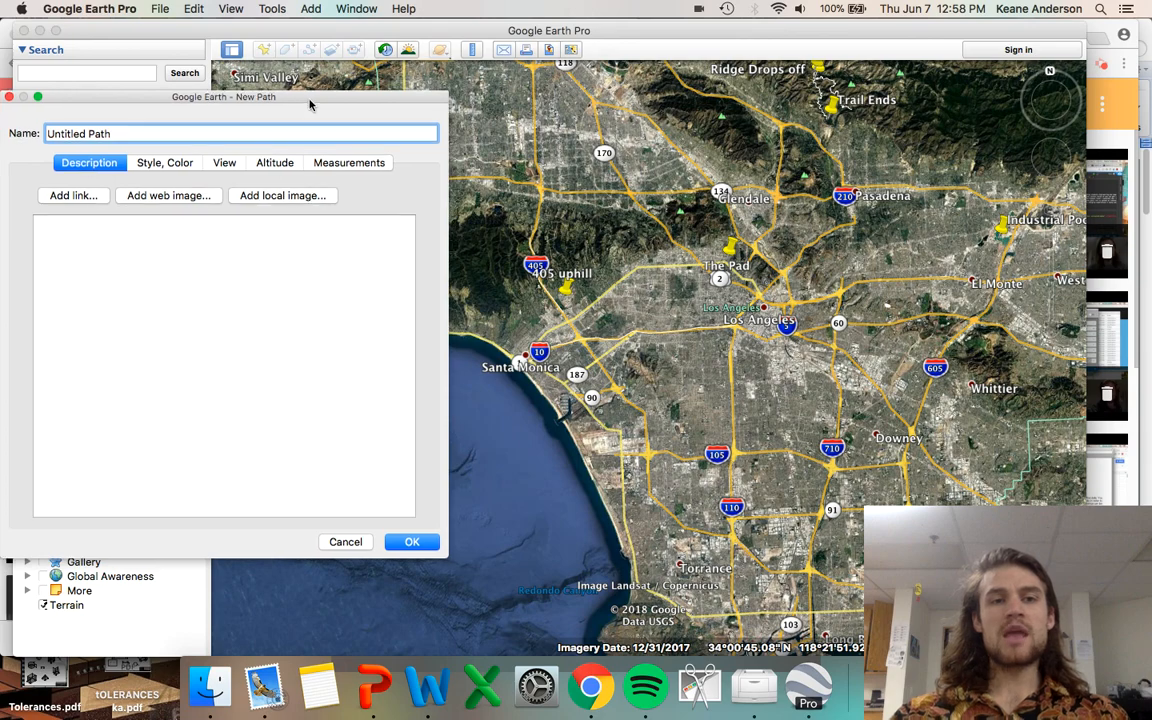
pyautogui.moveTo(311, 102); pyautogui.dragTo(203, 103)
pyautogui.scroll(2, 433, 315)
pyautogui.scroll(5, 433, 315)
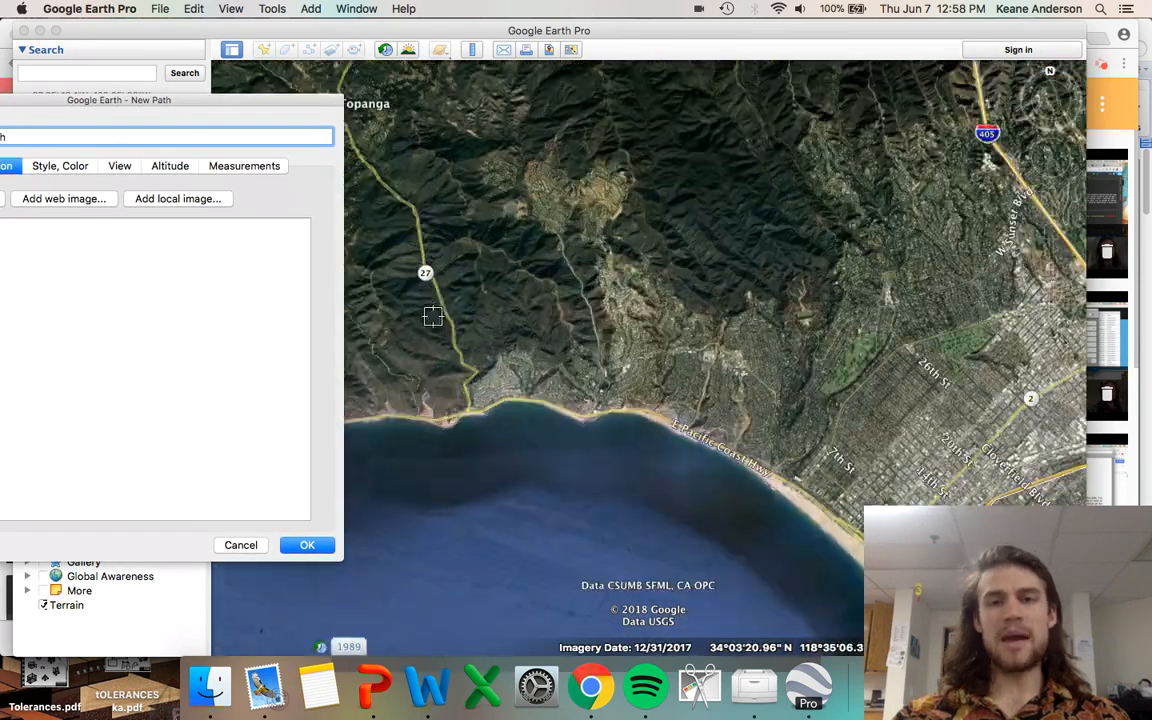
pyautogui.click(467, 408)
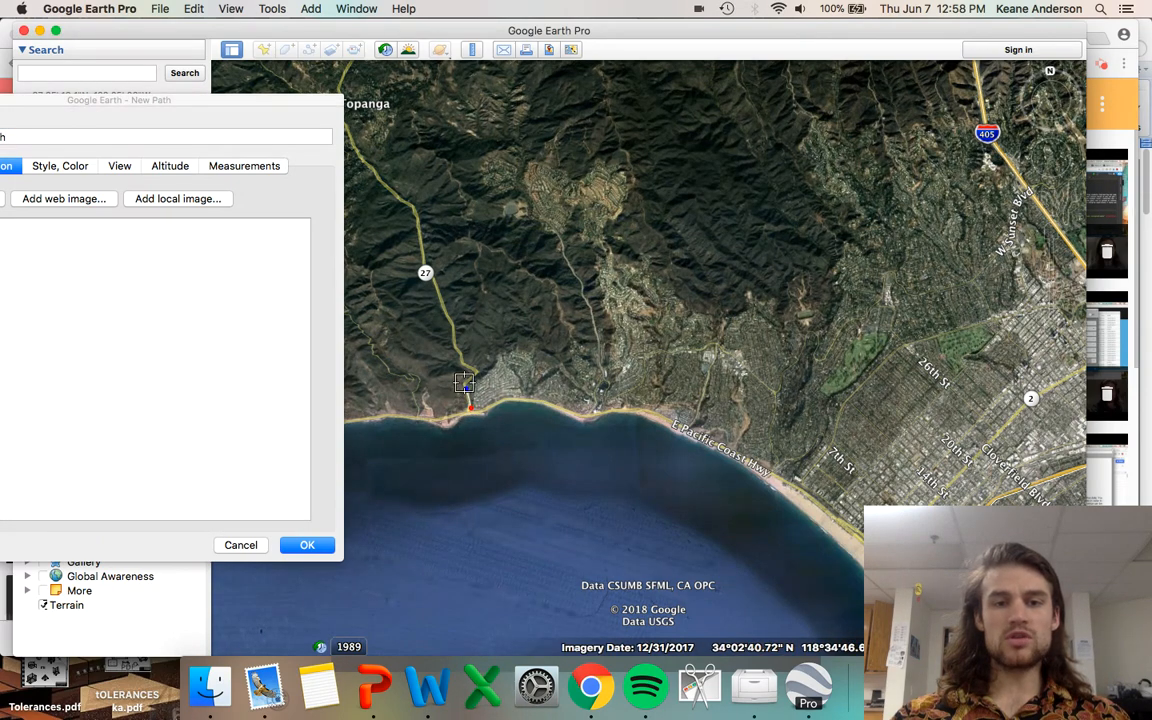
pyautogui.click(467, 386)
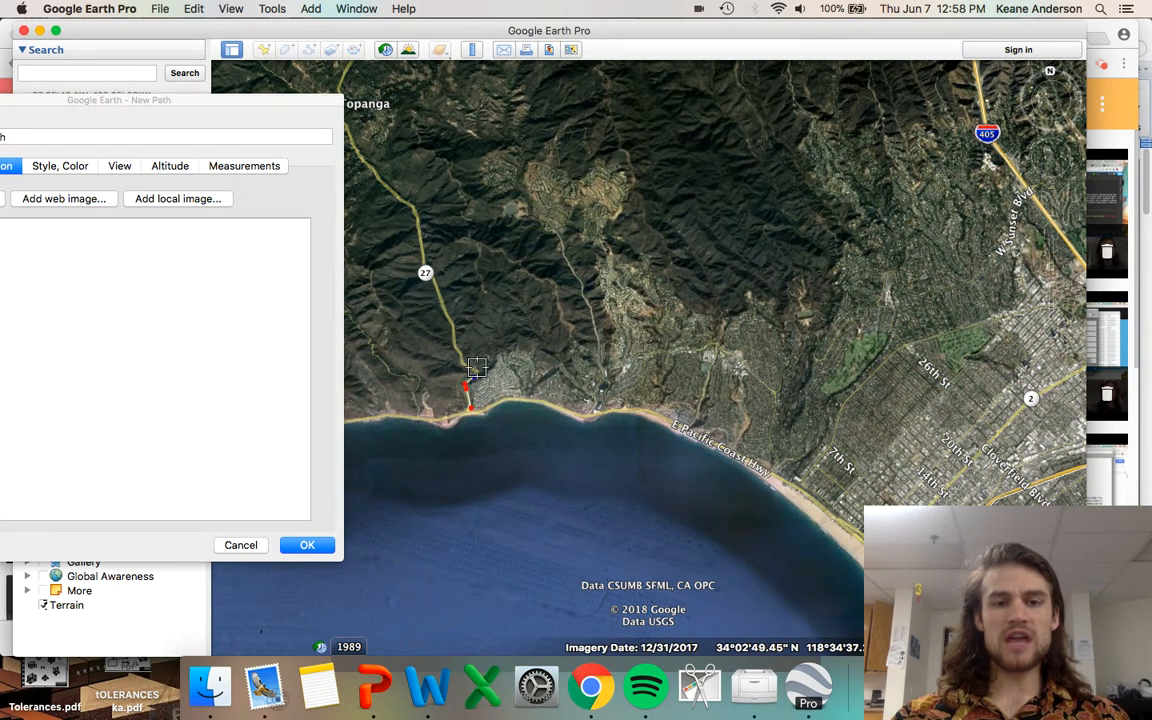
pyautogui.click(478, 371)
pyautogui.click(465, 369)
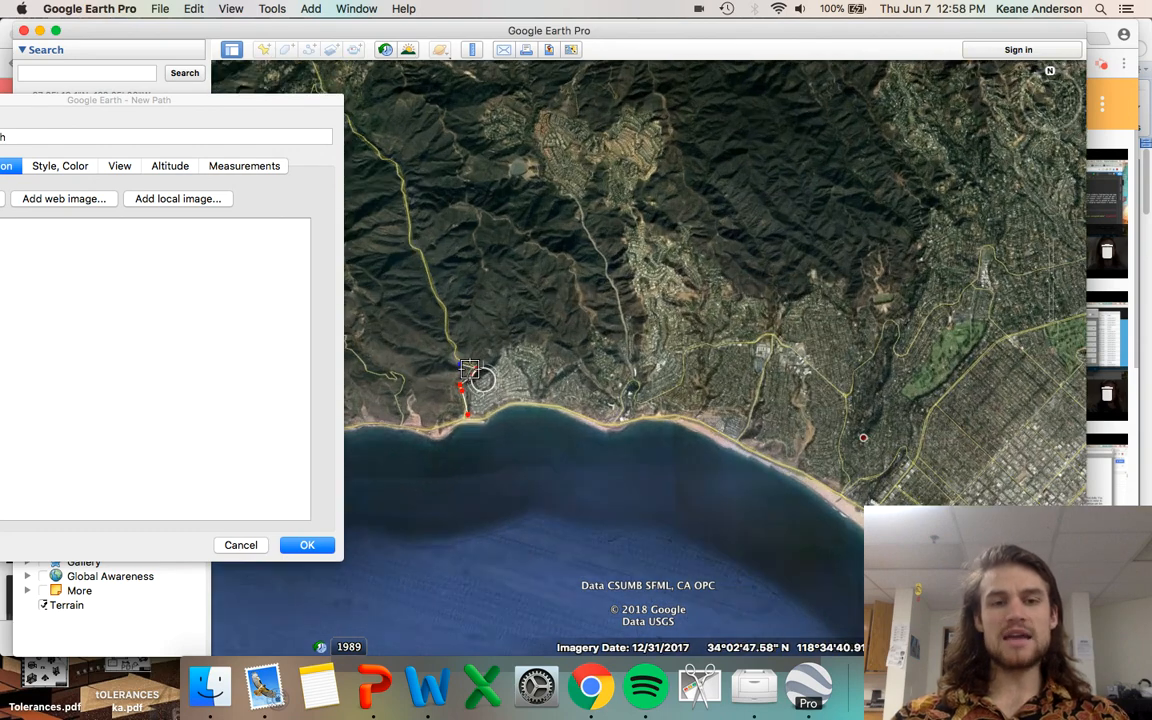
# - Delete the stray path point west of Route 27 and move the path's end point onto the road
pyautogui.scroll(2, 481, 378)
pyautogui.click(426, 352)
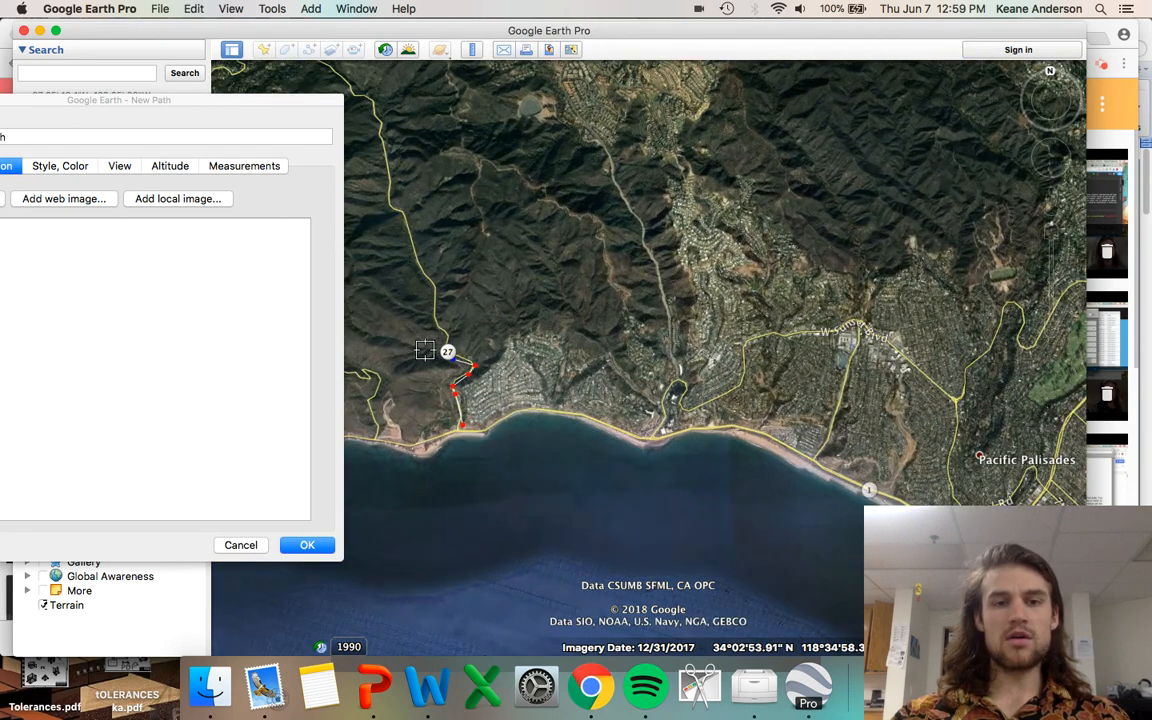
pyautogui.scroll(2, 443, 403)
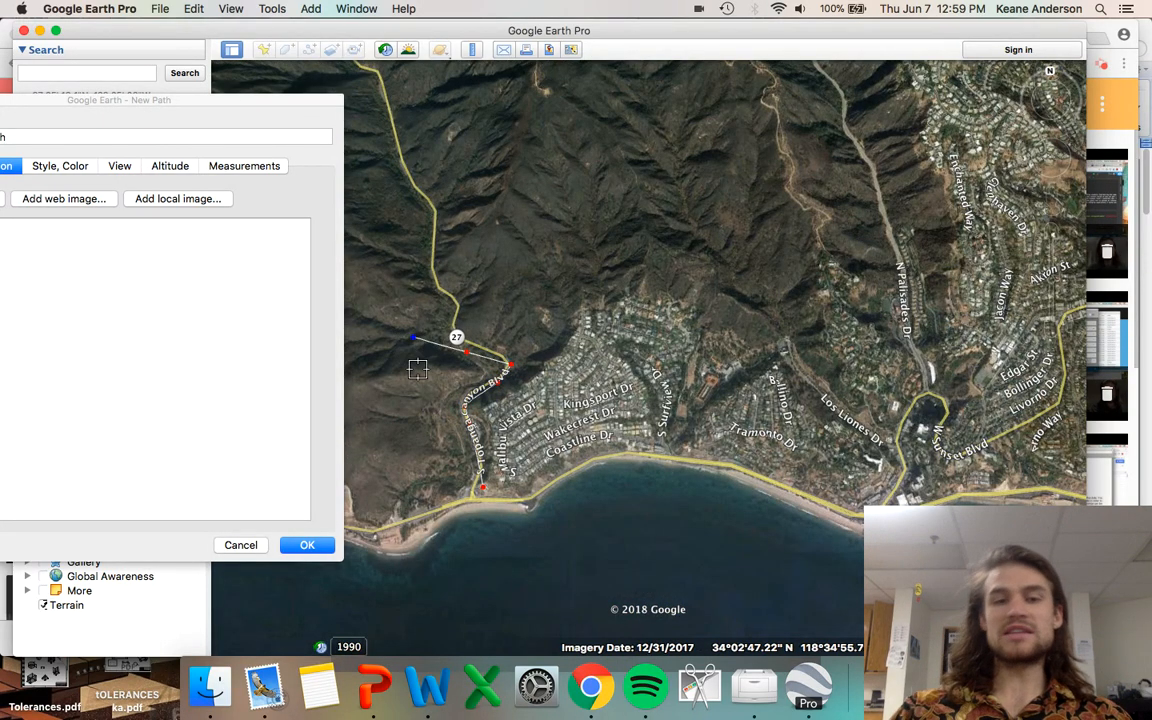
pyautogui.press('BackSpace')
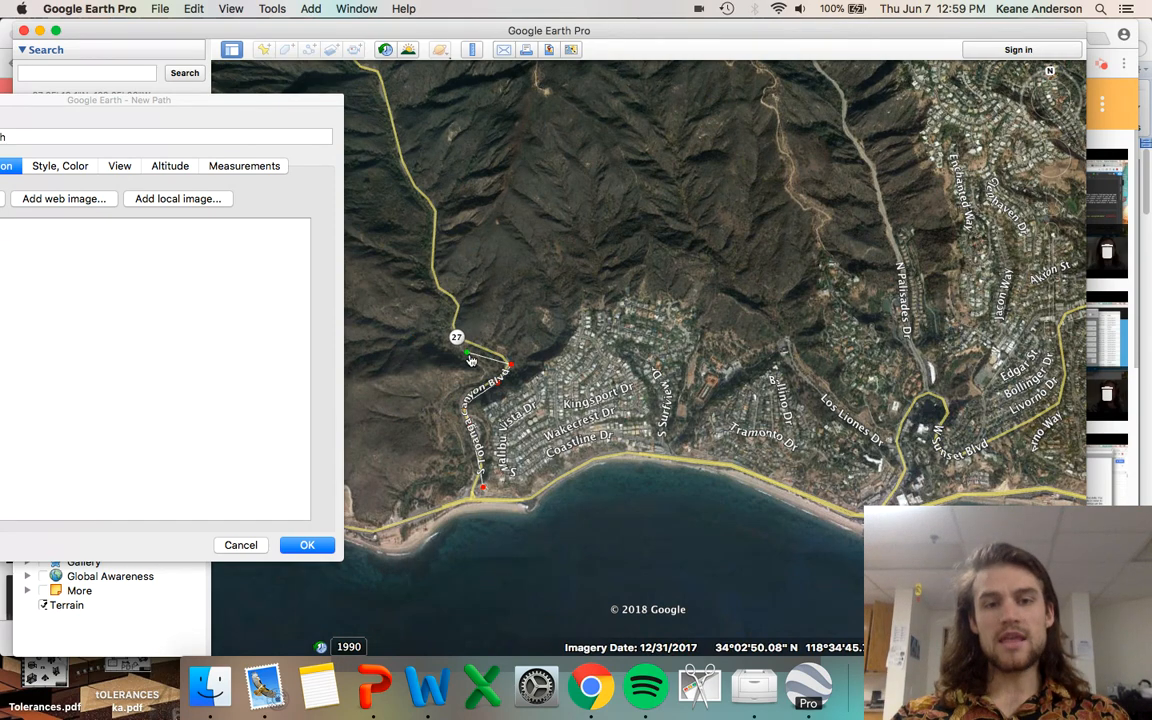
pyautogui.moveTo(469, 356); pyautogui.dragTo(474, 349)
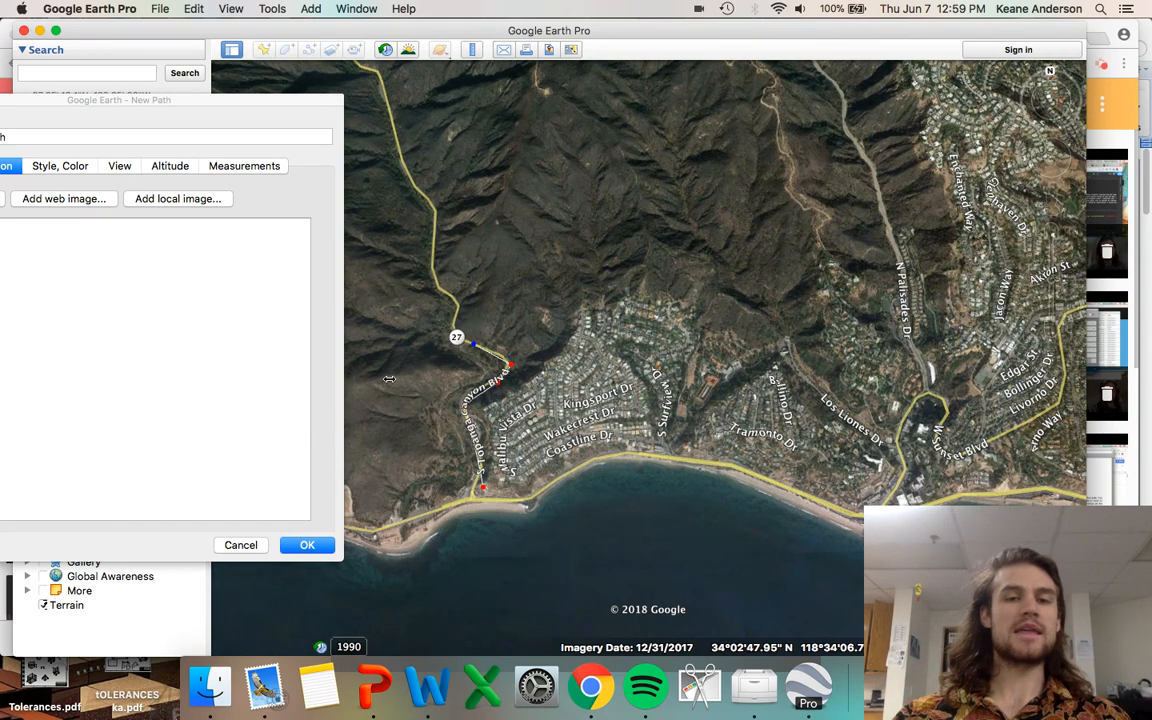
# - Extend the path north along Route 27 with several more points, and discard the unsaved path
pyautogui.click(456, 337)
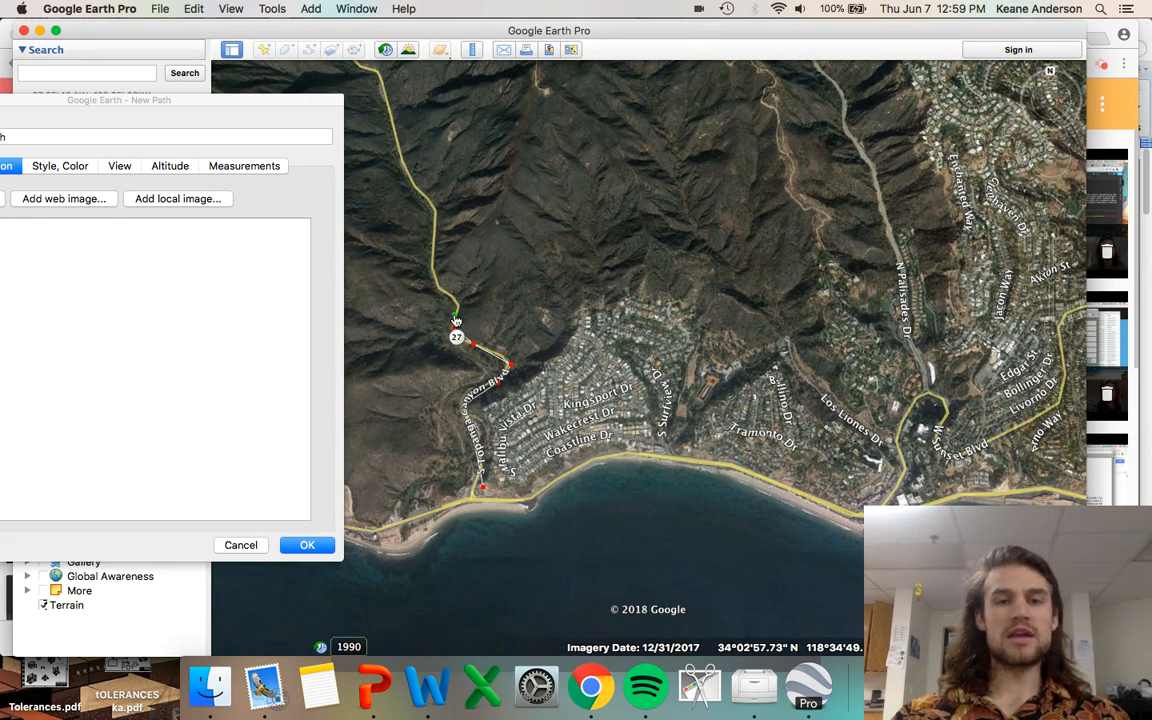
pyautogui.click(457, 311)
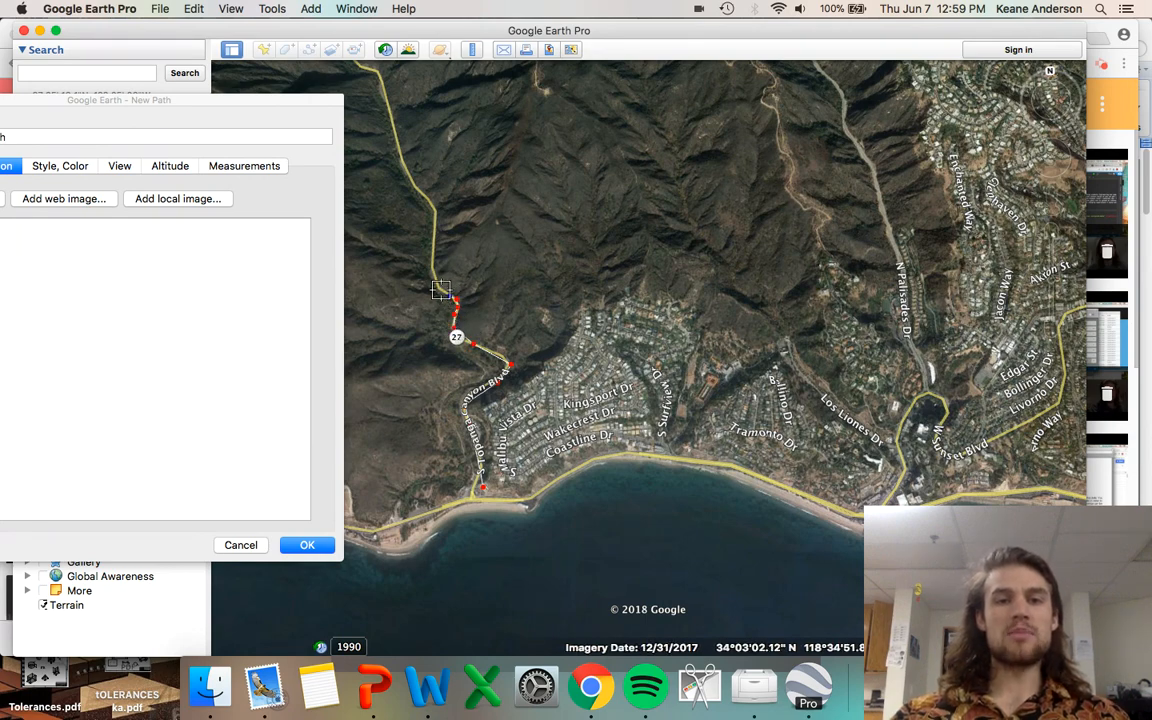
pyautogui.click(436, 284)
pyautogui.click(434, 276)
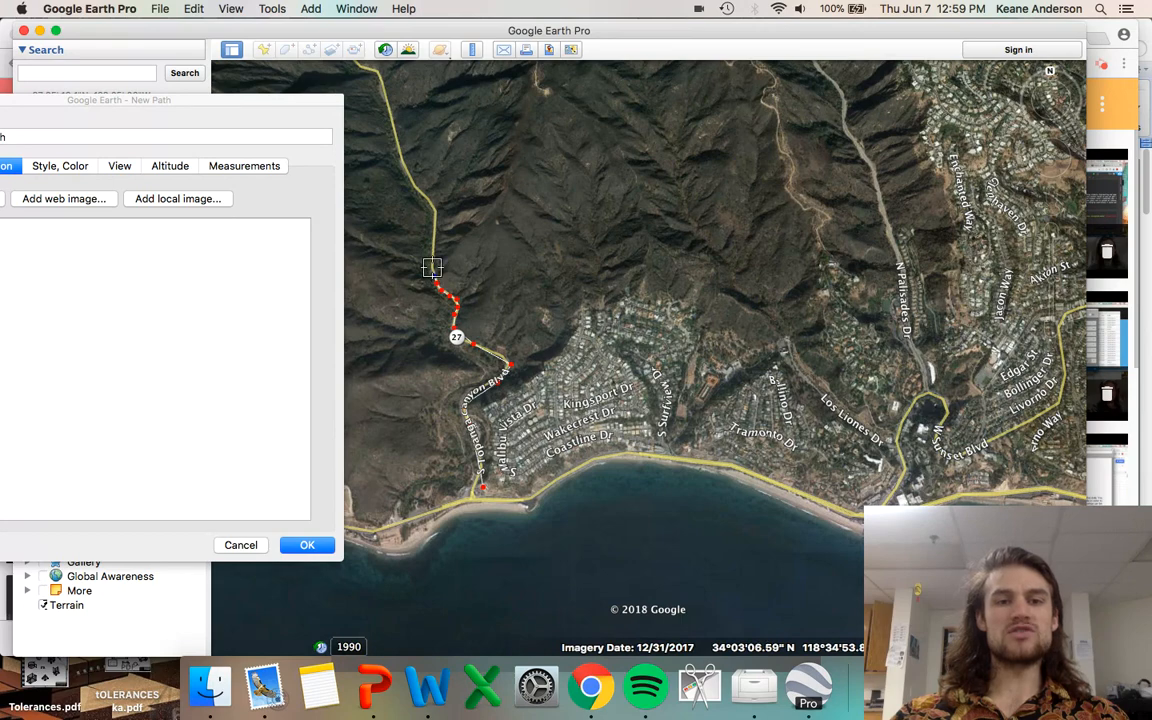
pyautogui.click(433, 268)
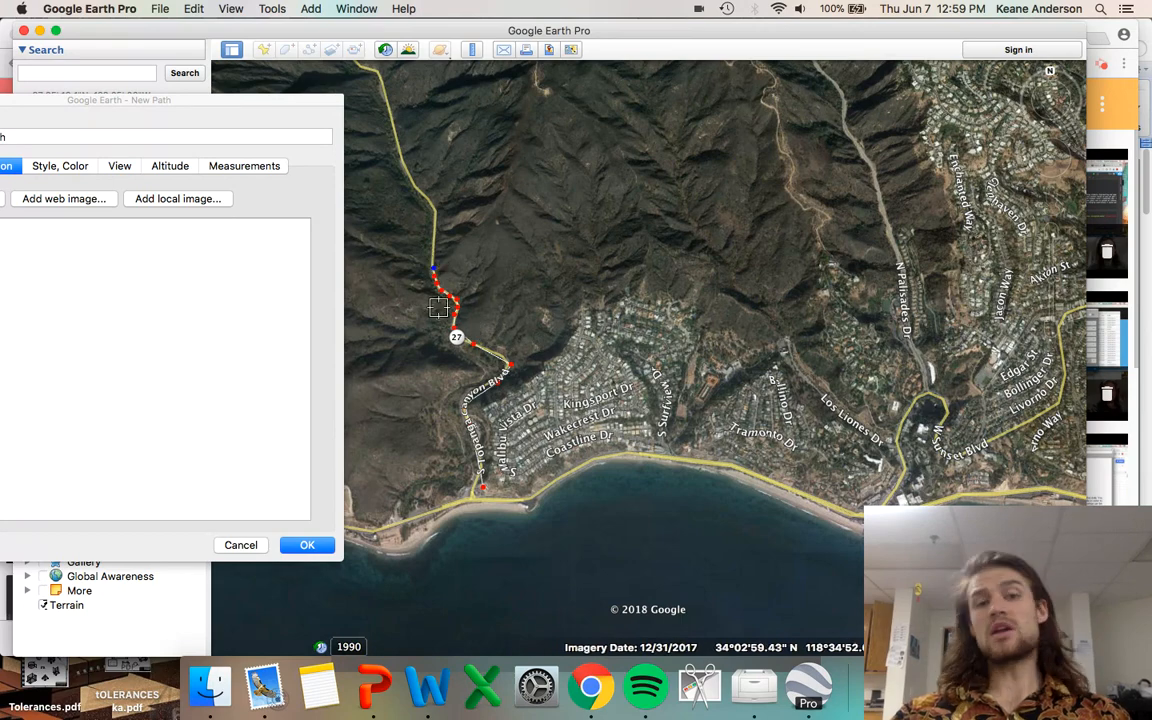
pyautogui.click(248, 105)
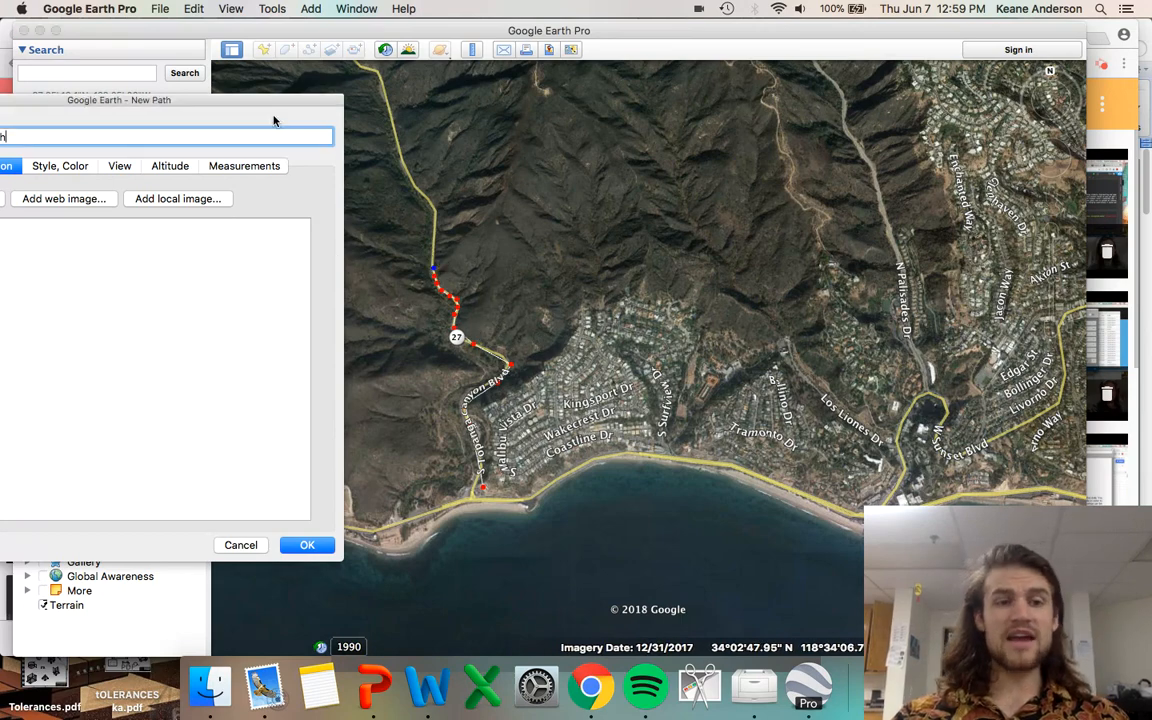
pyautogui.moveTo(248, 105); pyautogui.dragTo(427, 88)
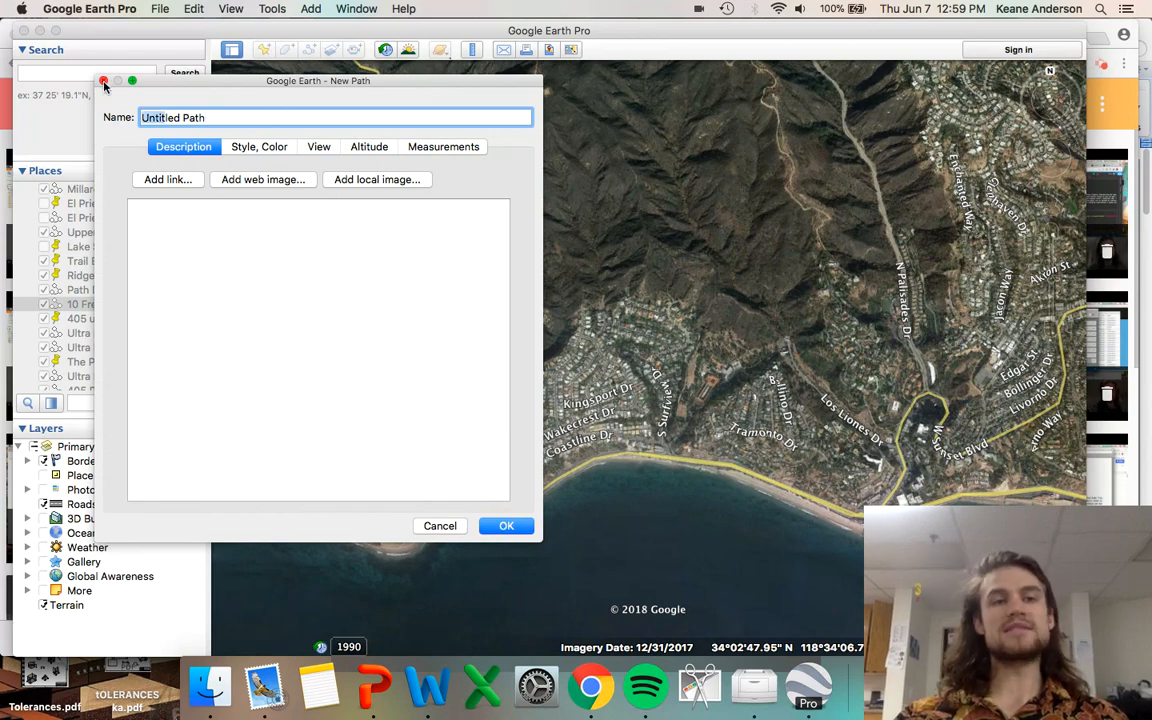
pyautogui.click(439, 525)
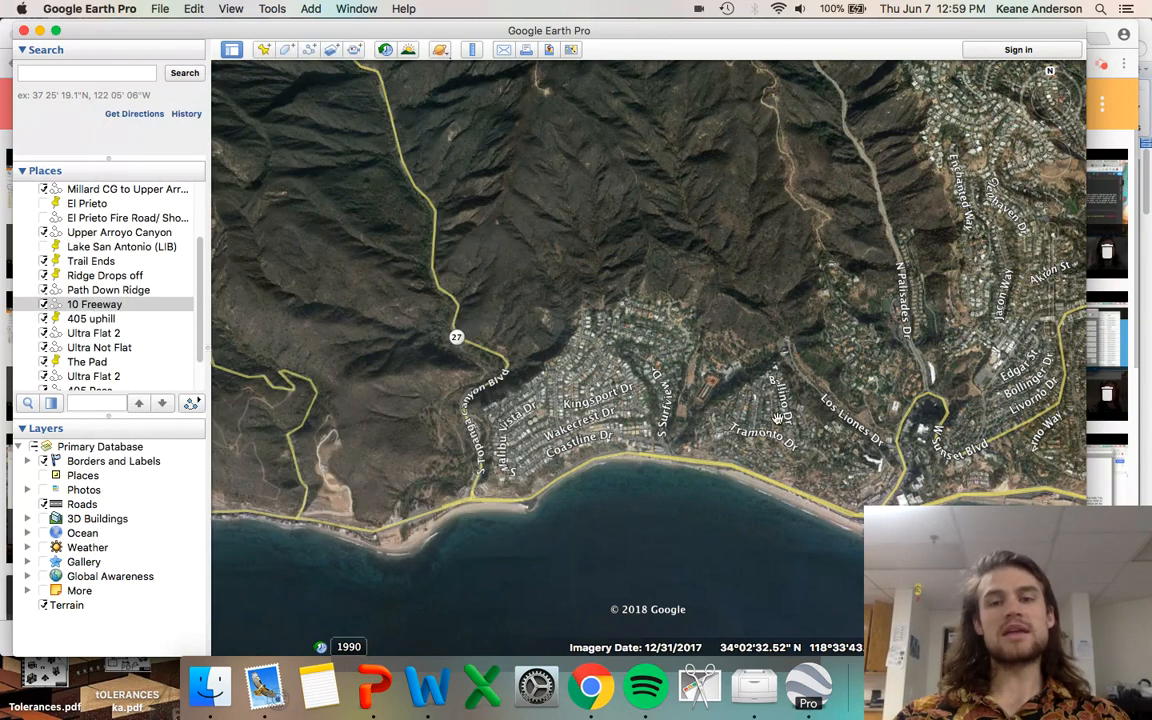
# - Start a new path on the 405 freeway beside the golf course north of Wilshire Blvd and trace it north past Sunset Blvd
pyautogui.scroll(-3, 686, 405)
pyautogui.scroll(-4, 882, 366)
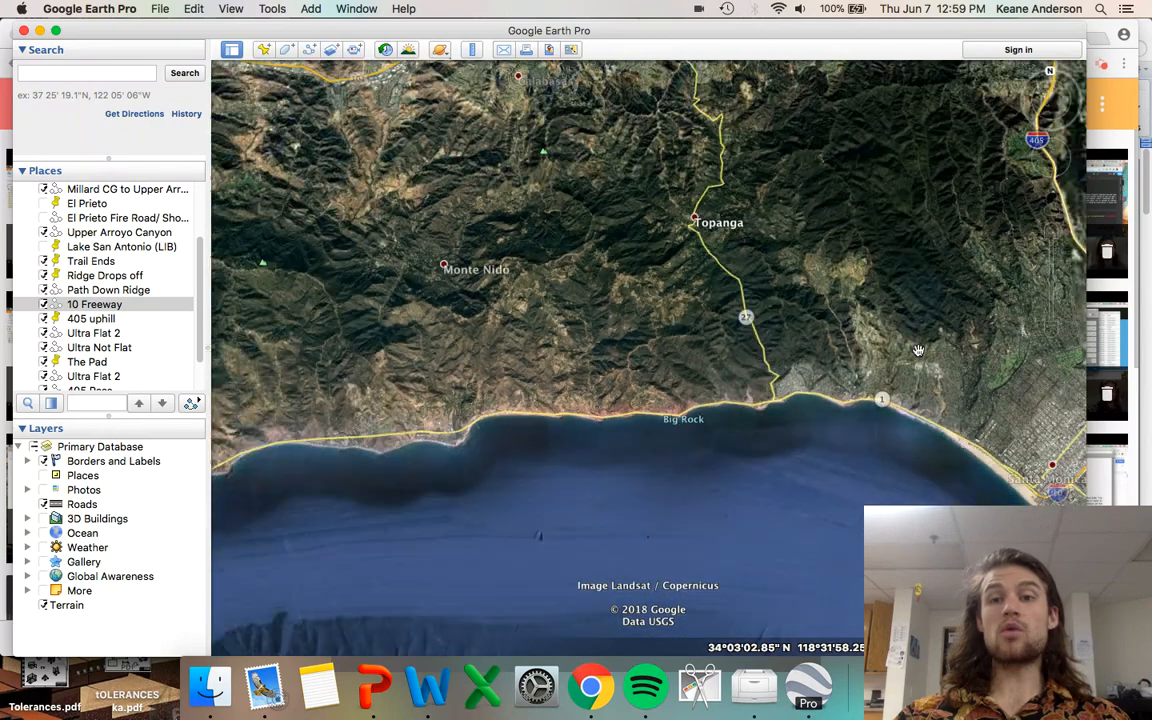
pyautogui.moveTo(882, 366); pyautogui.dragTo(640, 370)
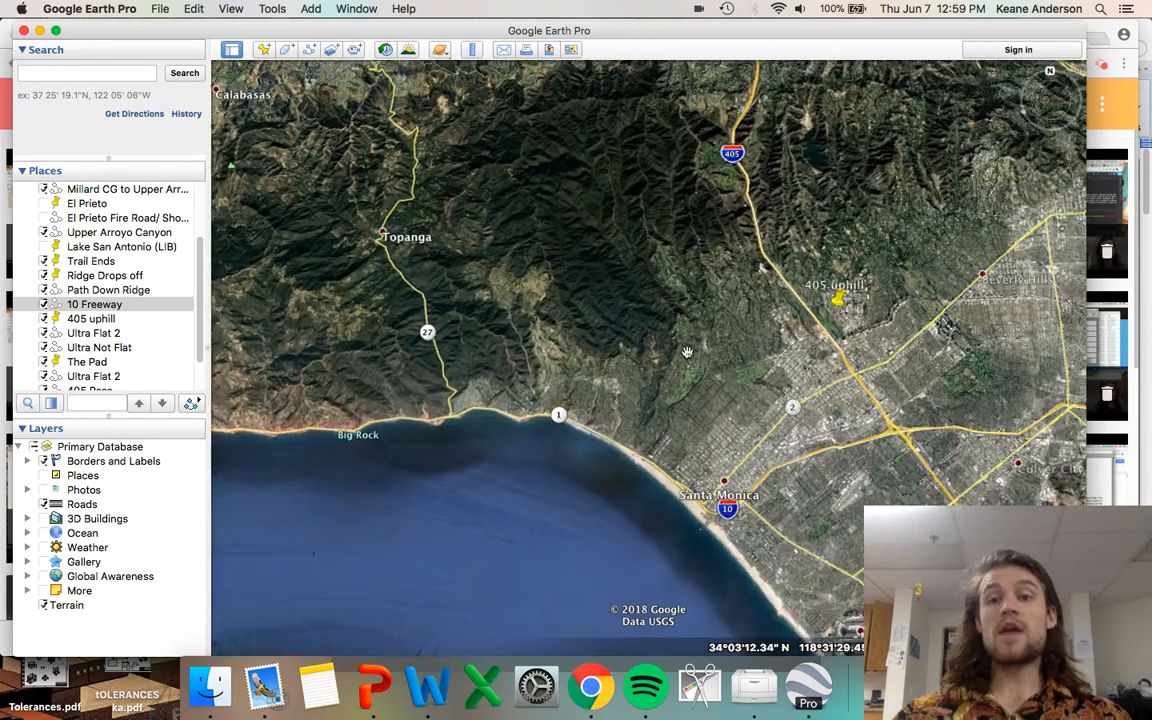
pyautogui.moveTo(764, 332); pyautogui.dragTo(588, 406)
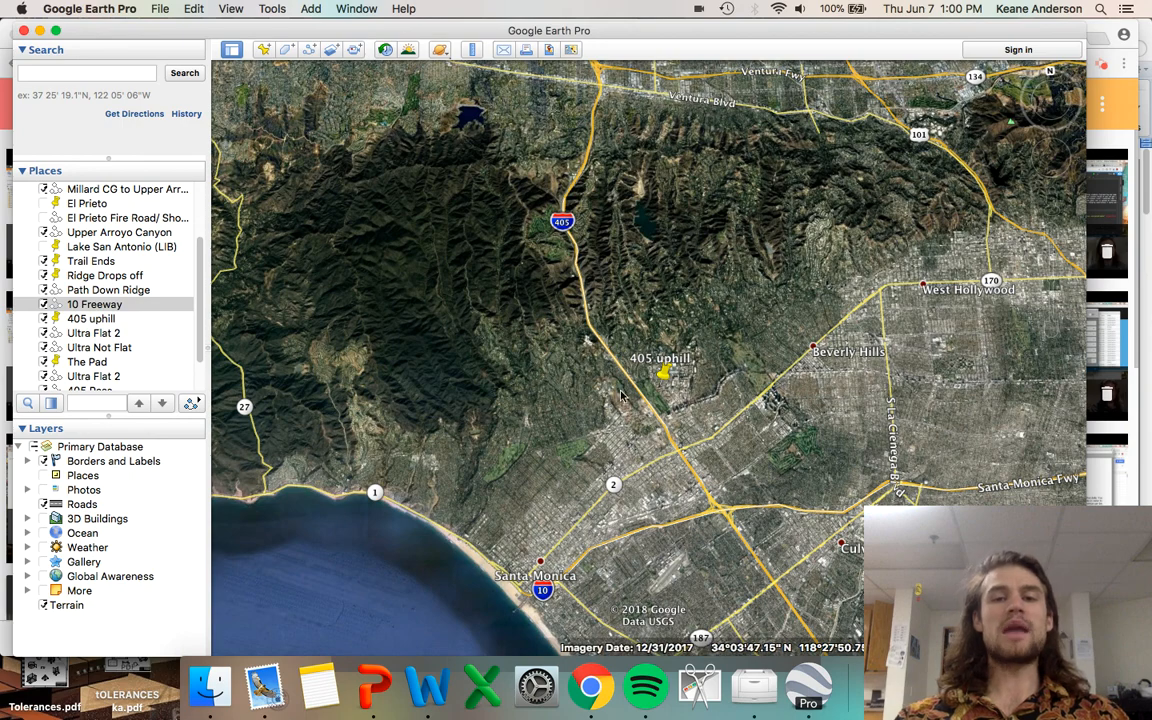
pyautogui.scroll(4, 612, 360)
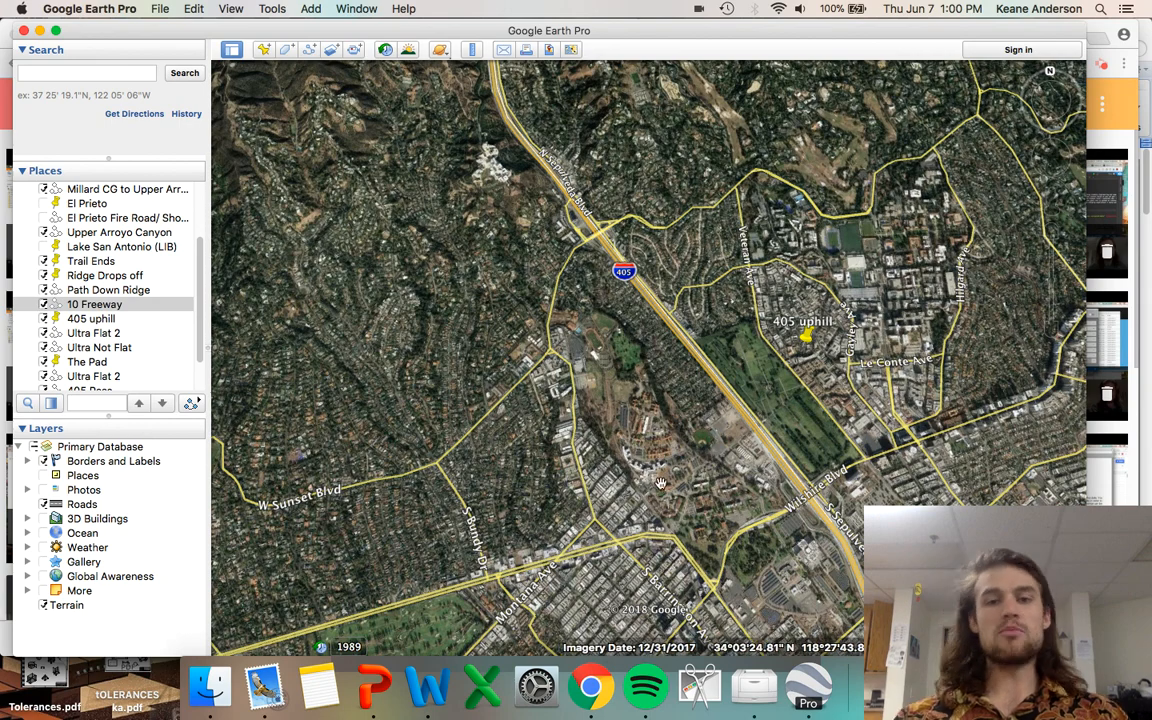
pyautogui.moveTo(641, 474); pyautogui.dragTo(587, 693, button='middle')
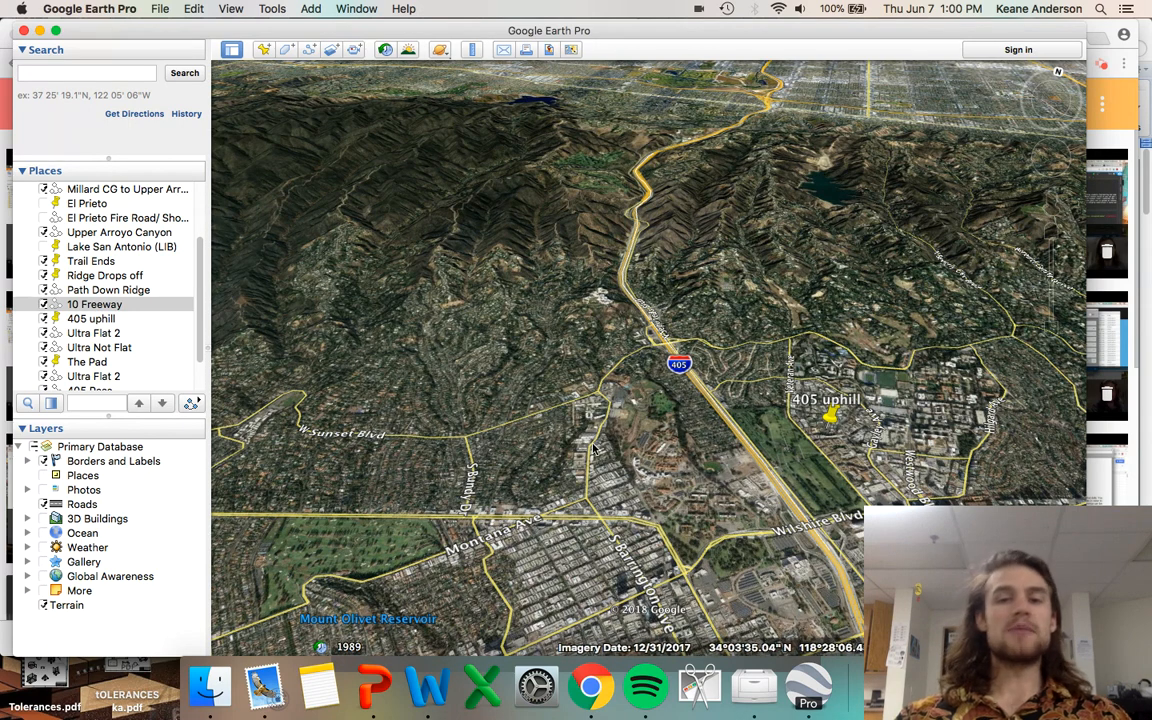
pyautogui.moveTo(601, 447); pyautogui.dragTo(565, 447)
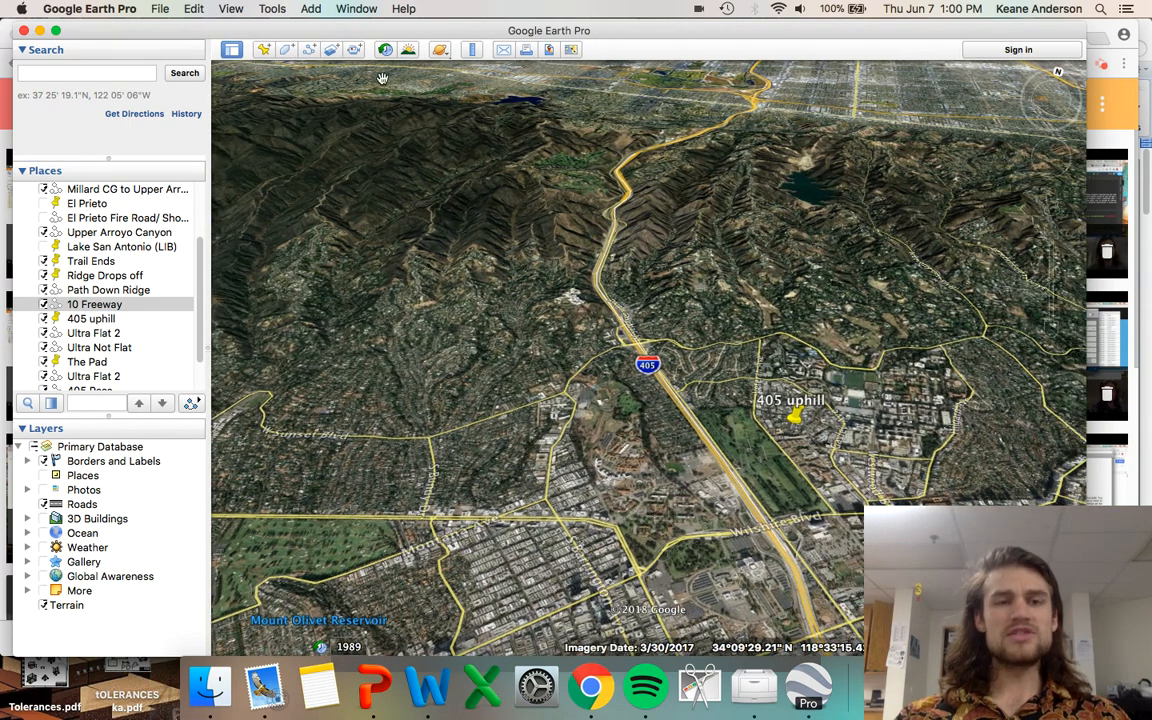
pyautogui.click(308, 51)
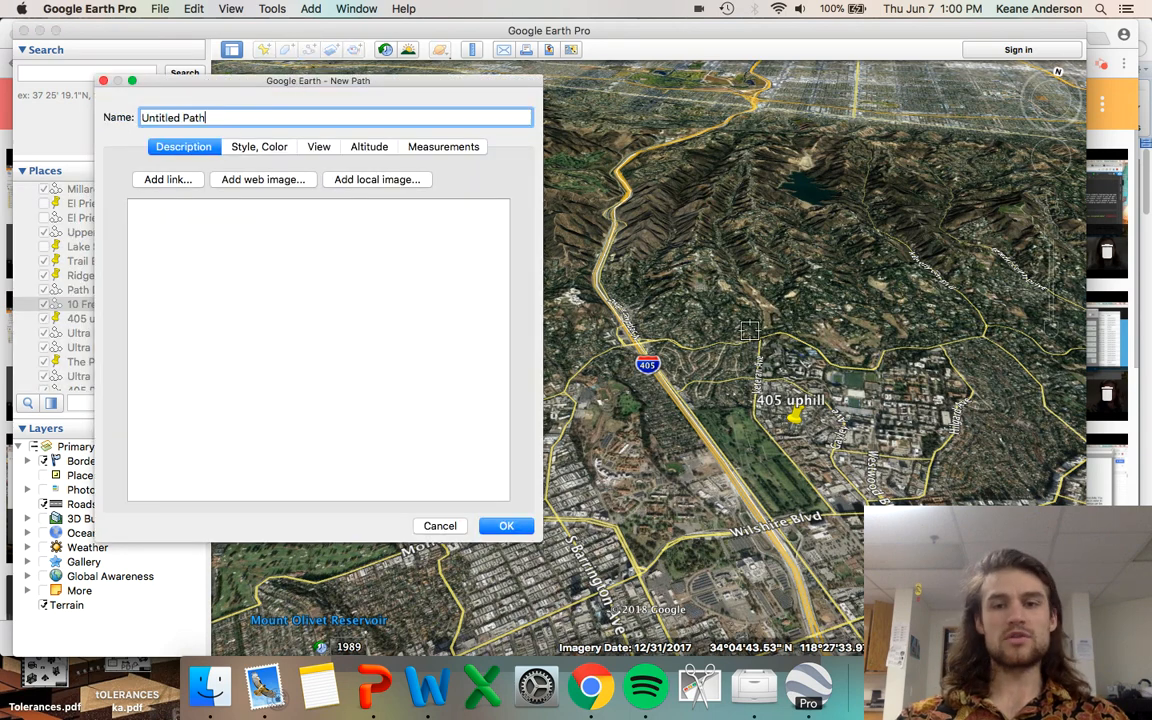
pyautogui.scroll(5, 714, 447)
pyautogui.click(715, 449)
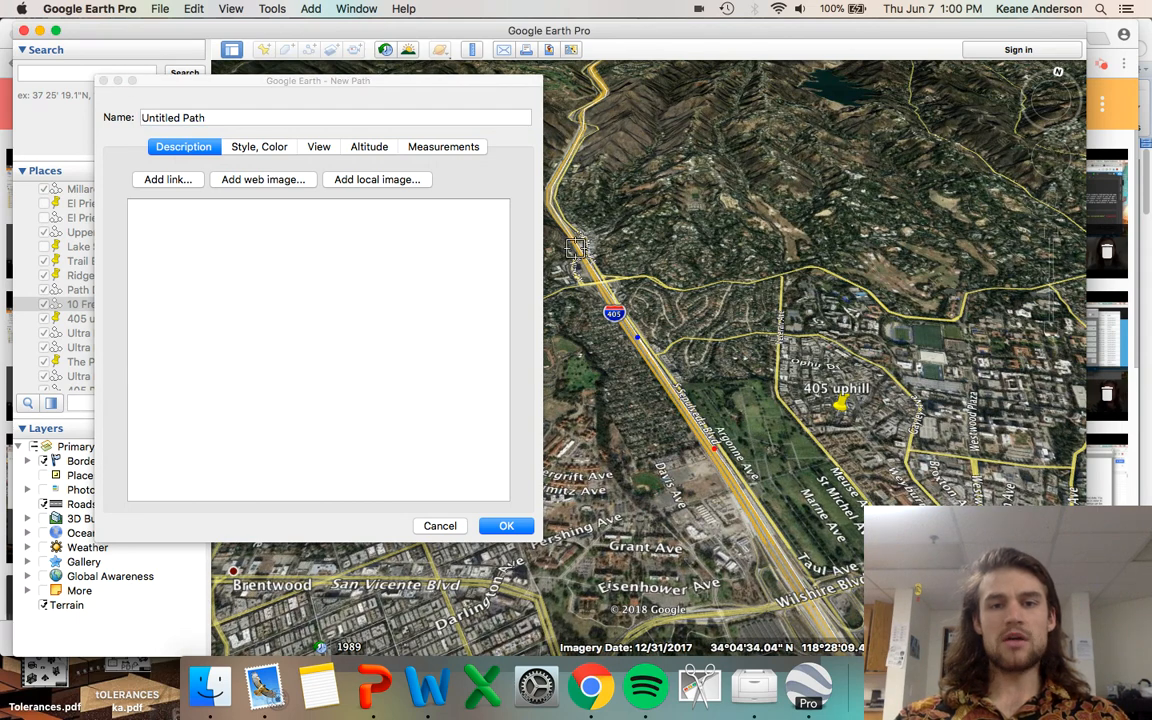
pyautogui.click(574, 242)
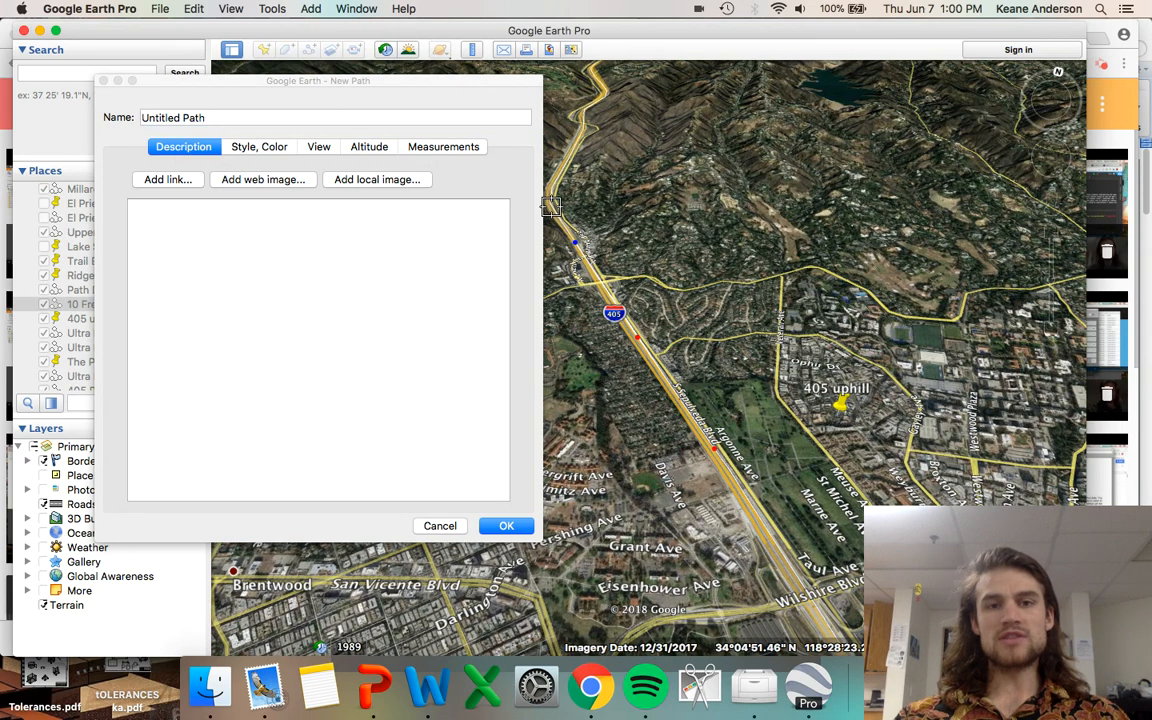
# - Continue the path around the freeway's curve north of Moraga Dr and up its straight stretch into the hills
pyautogui.scroll(3, 550, 192)
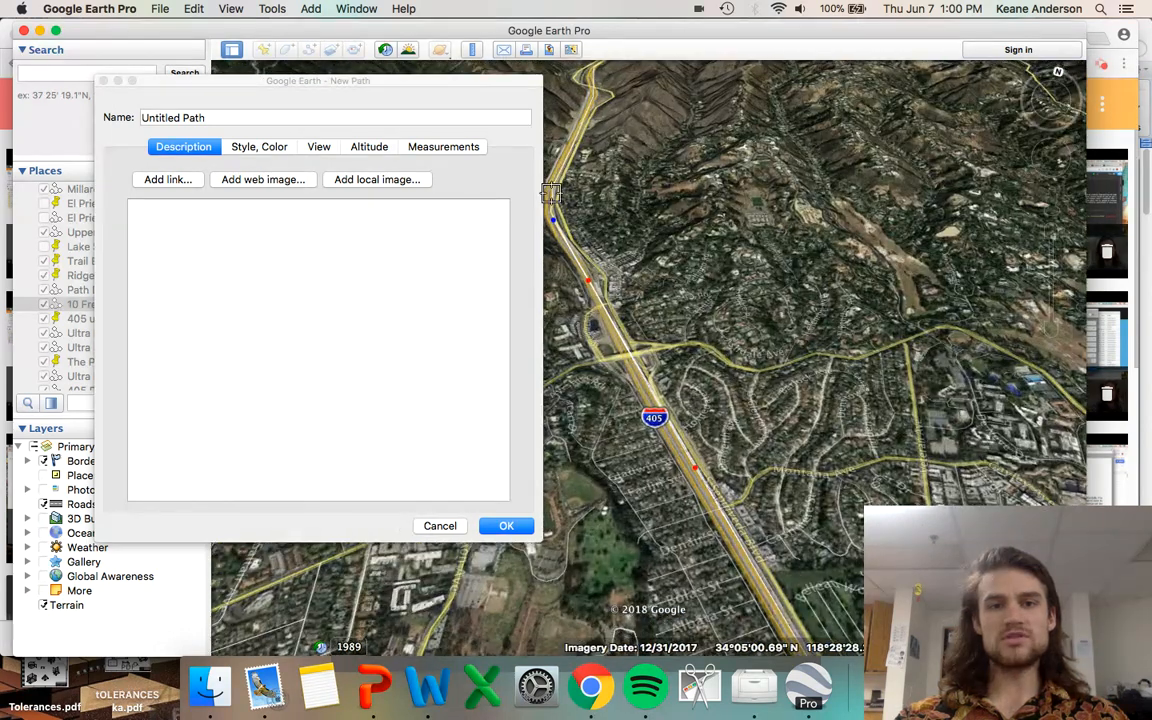
pyautogui.click(550, 192)
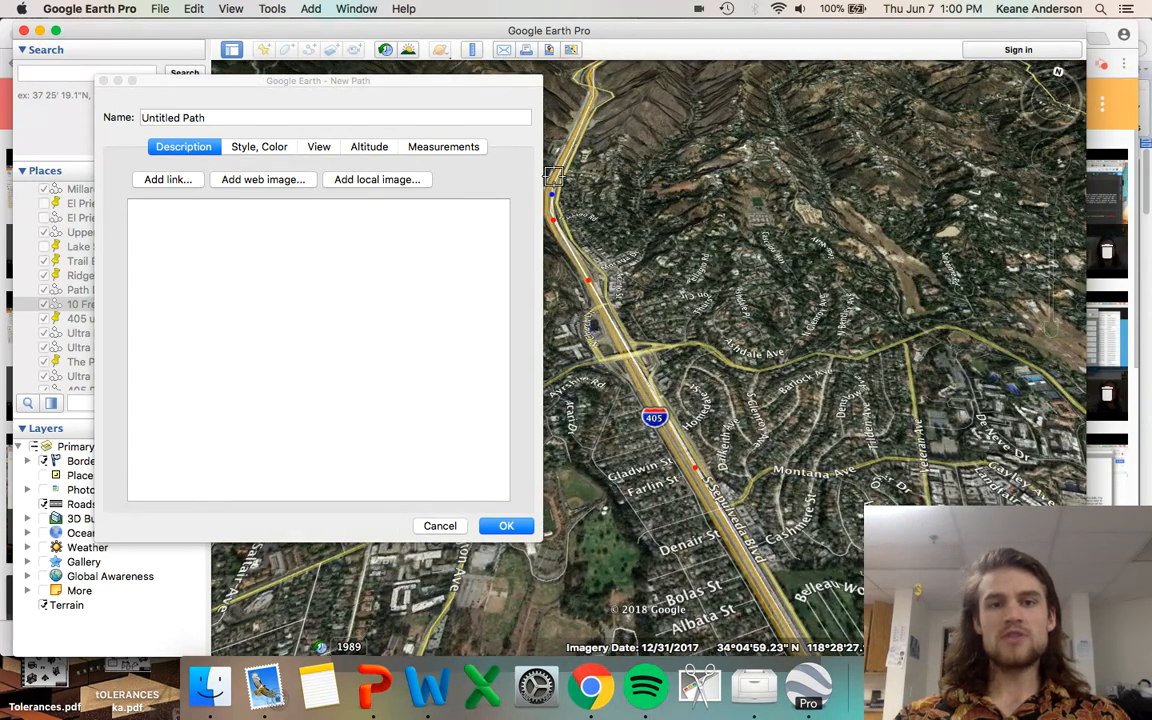
pyautogui.click(586, 118)
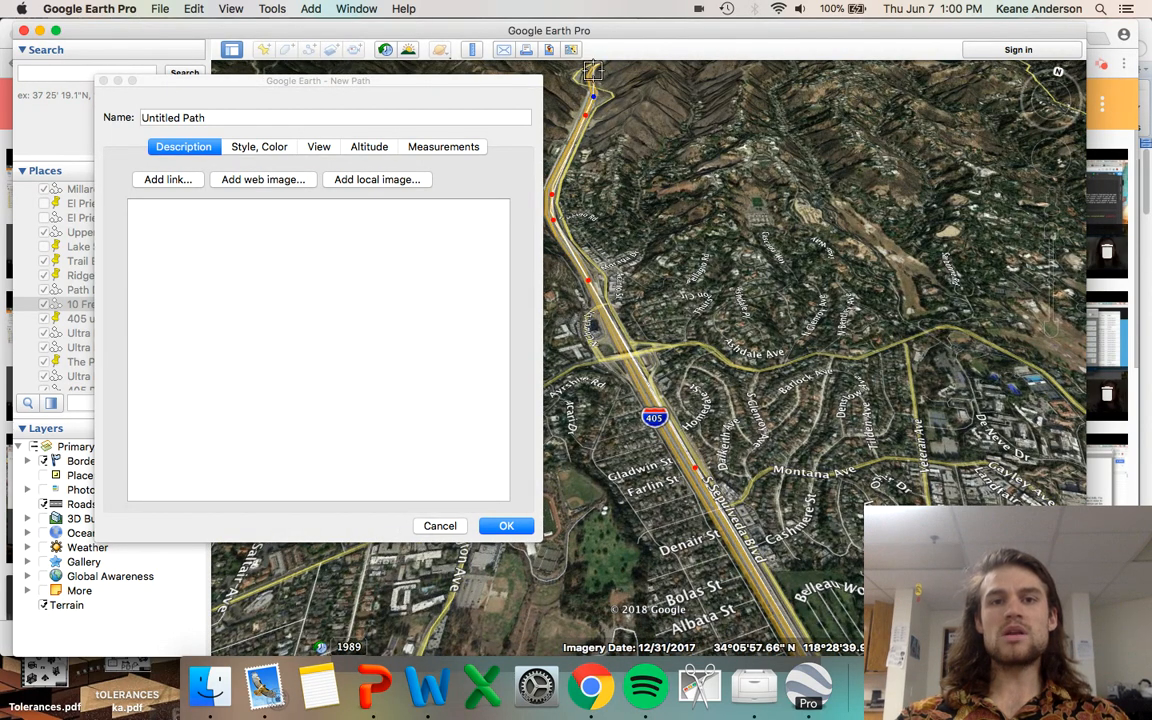
# - Extend the path north through the 405's mountain bends with closely spaced points, ending at the bend west of Stone Canyon Reservoir
pyautogui.scroll(3, 590, 78)
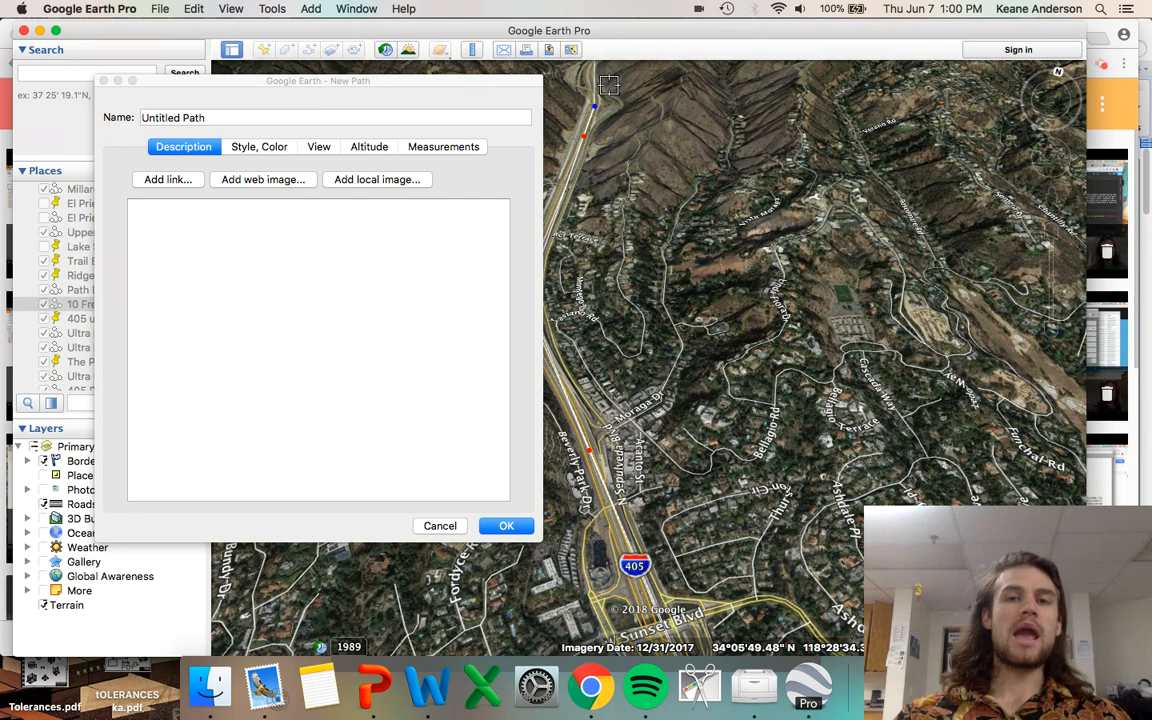
pyautogui.scroll(-5, 612, 165)
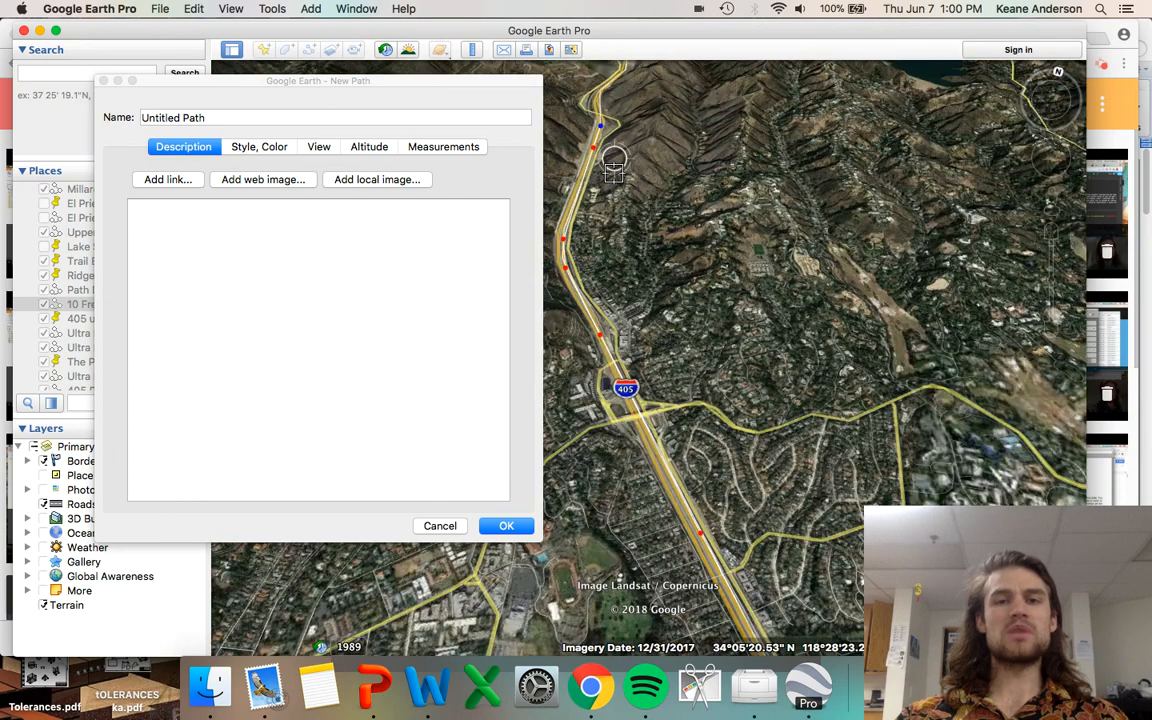
pyautogui.scroll(-3, 612, 165)
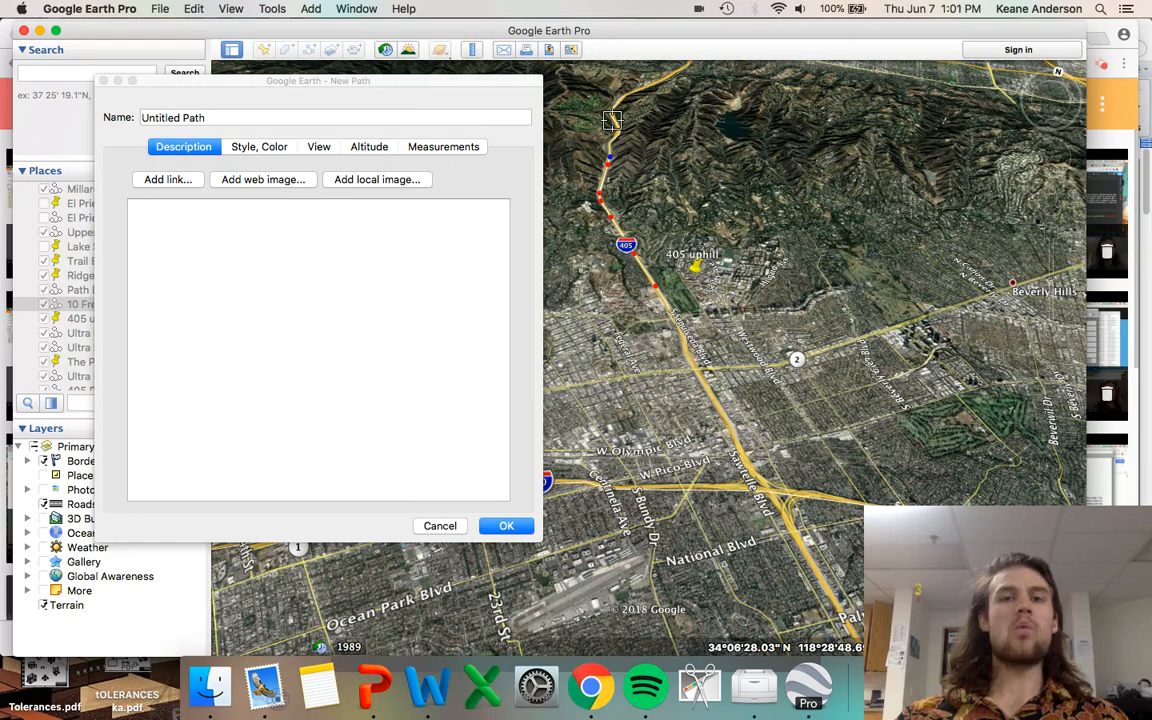
pyautogui.scroll(5, 612, 120)
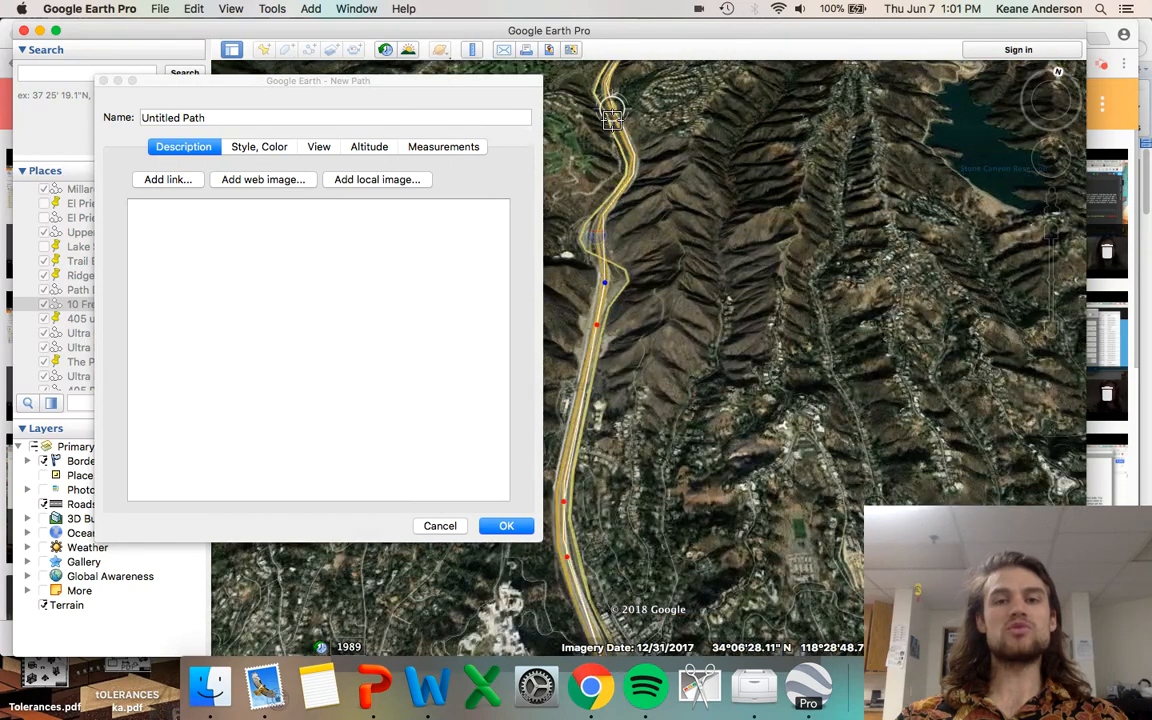
pyautogui.scroll(3, 612, 120)
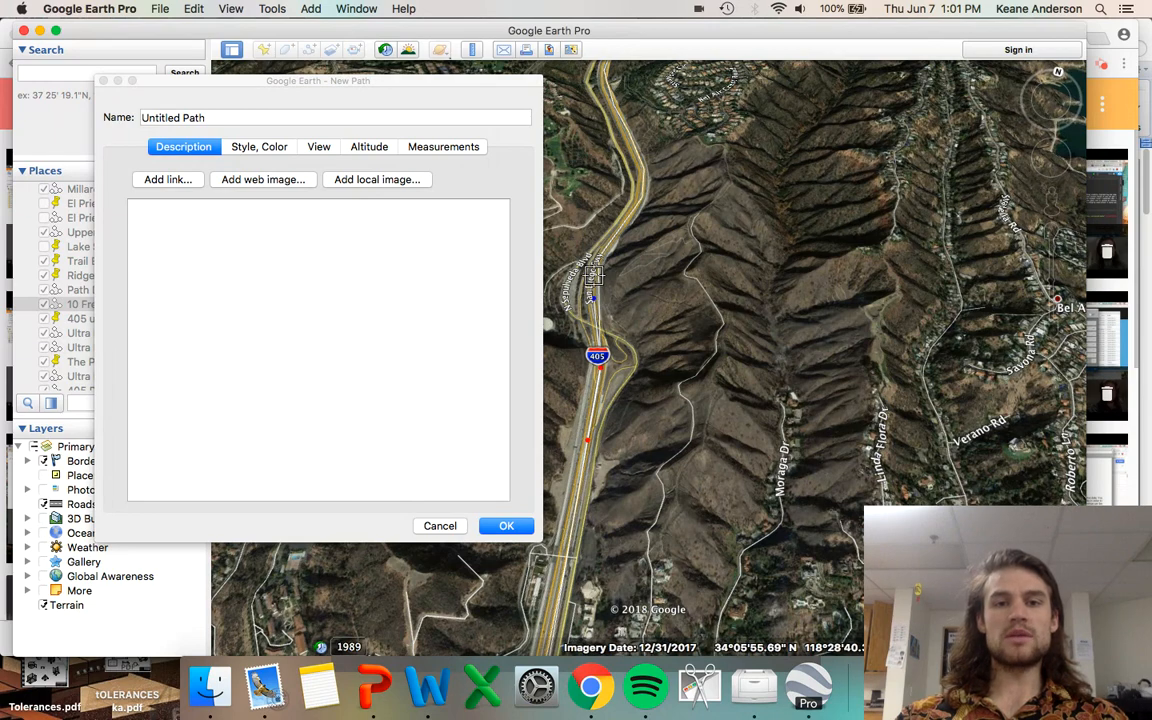
pyautogui.click(605, 242)
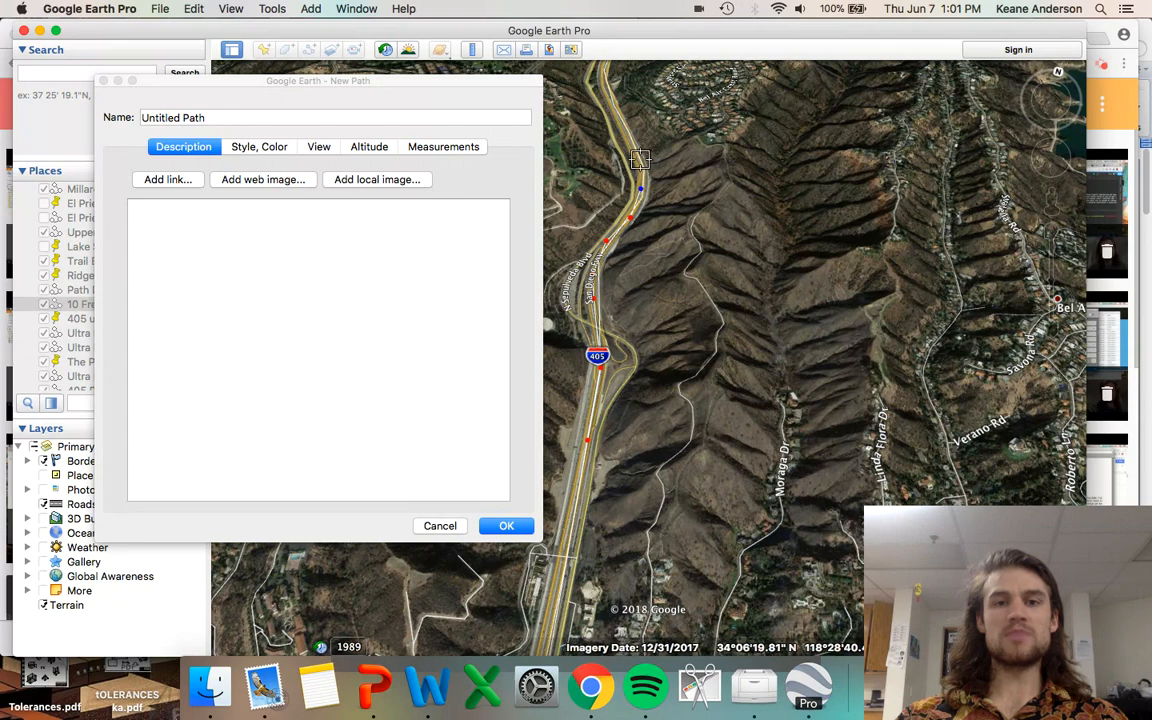
pyautogui.click(622, 130)
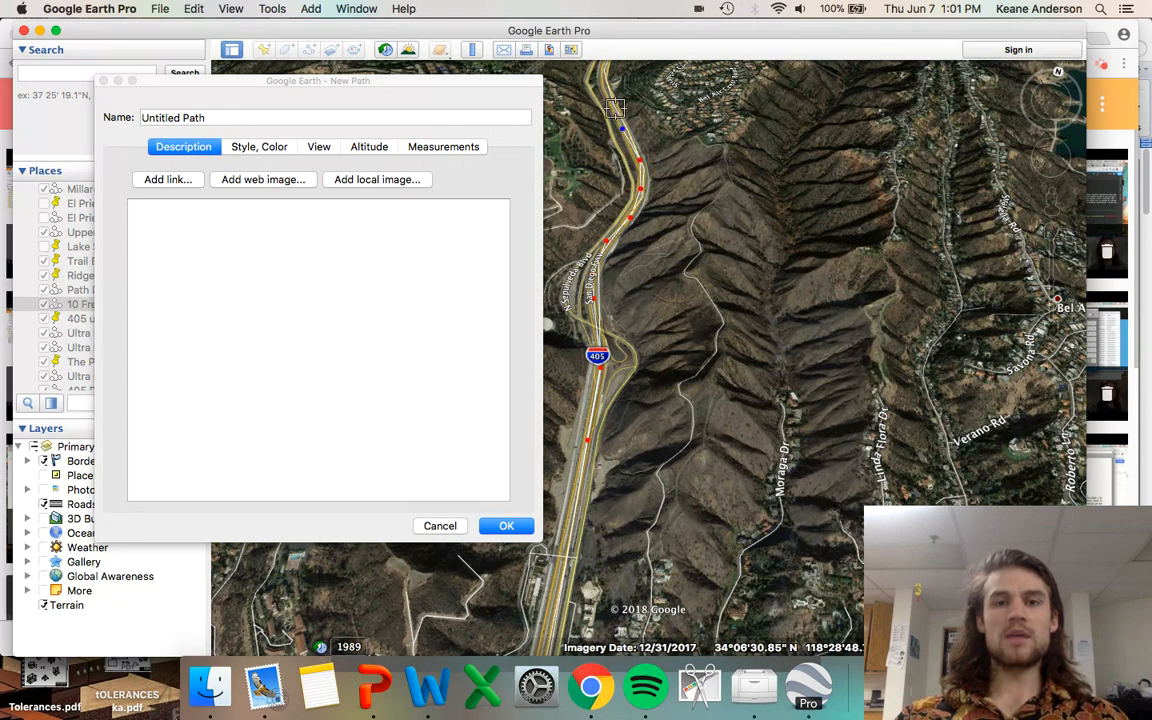
pyautogui.click(612, 95)
pyautogui.click(600, 84)
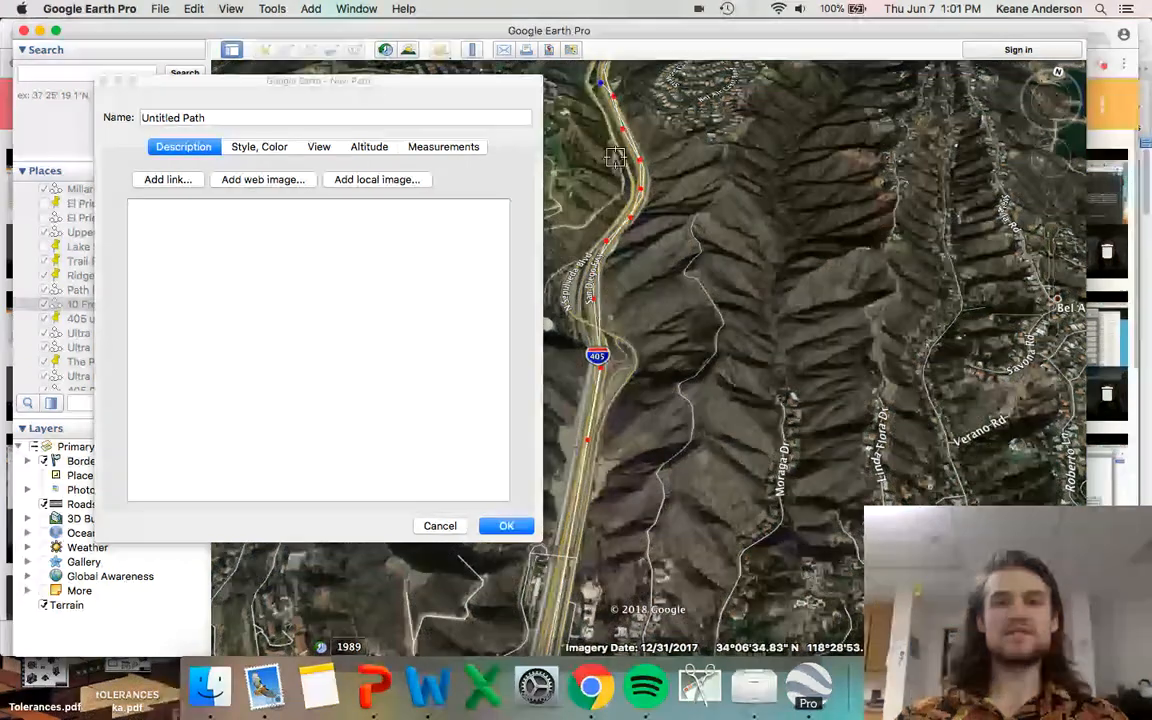
pyautogui.scroll(-5, 607, 170)
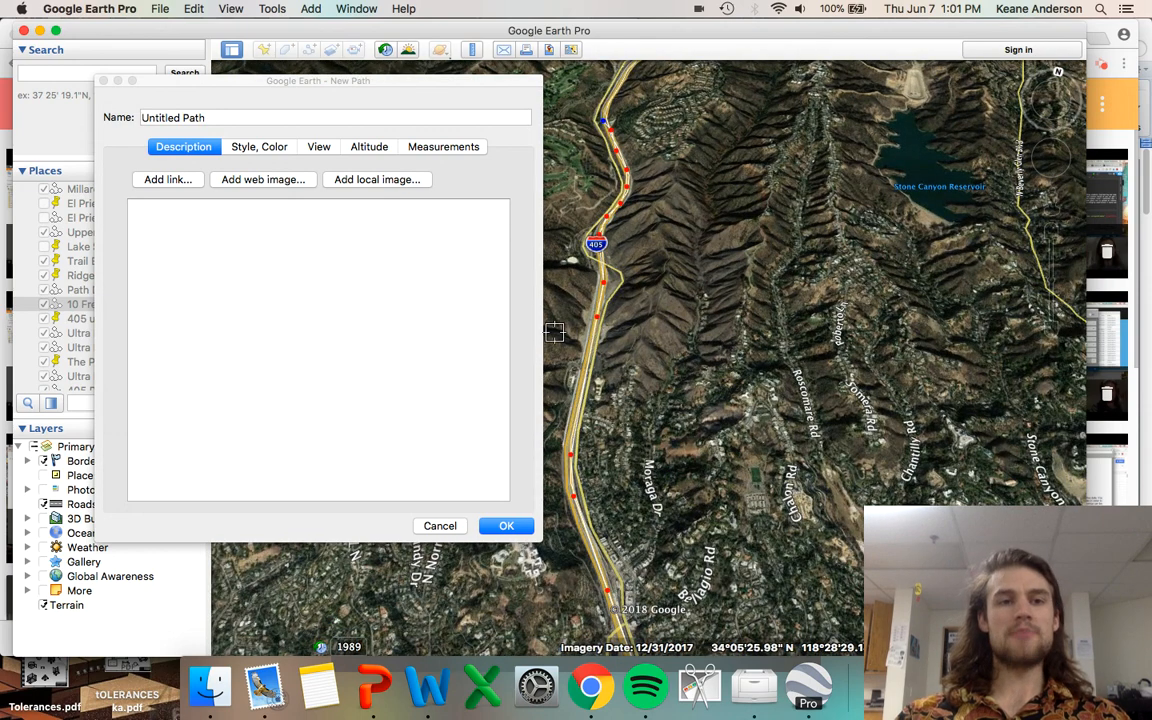
# - Name the new path 405 Uphill and save it
pyautogui.click(249, 123)
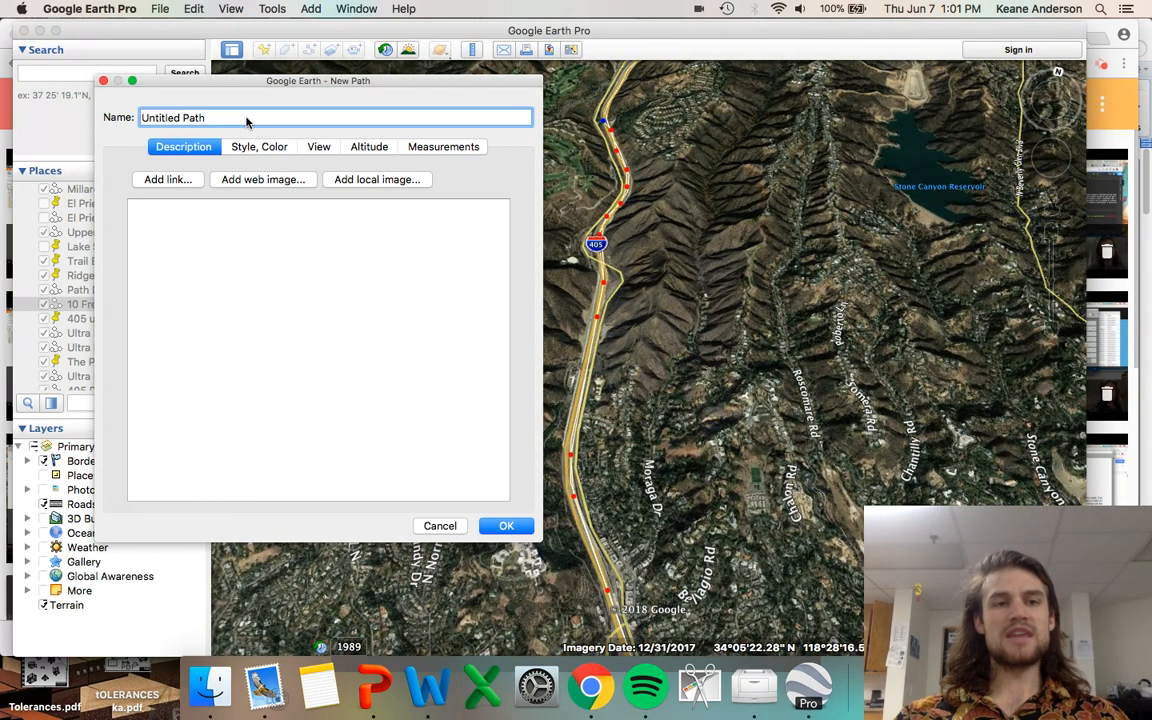
pyautogui.tripleClick(247, 119)
pyautogui.doubleClick(249, 119)
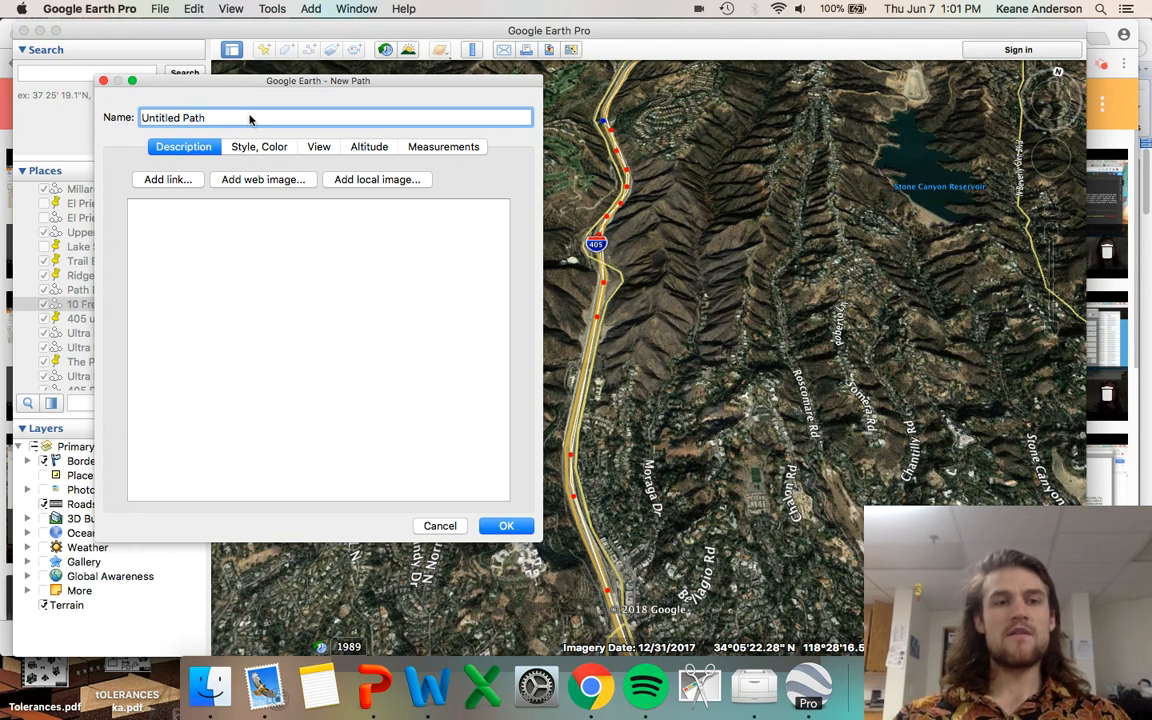
pyautogui.moveTo(239, 122); pyautogui.dragTo(84, 122)
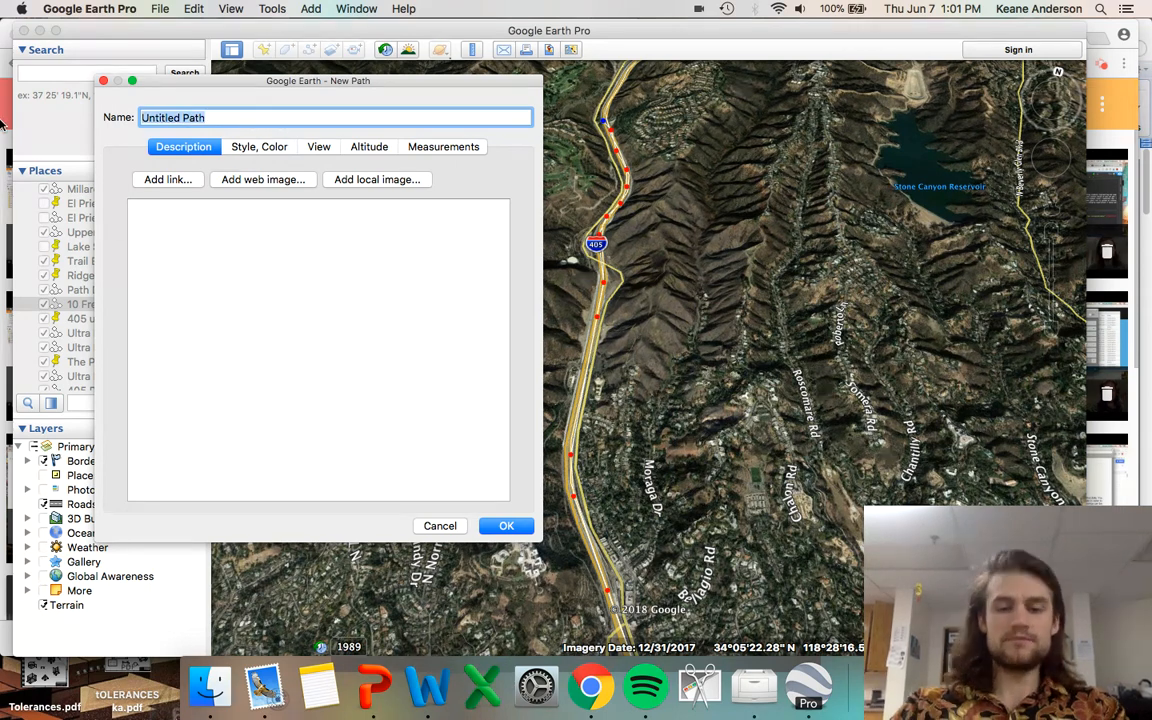
pyautogui.write('405')
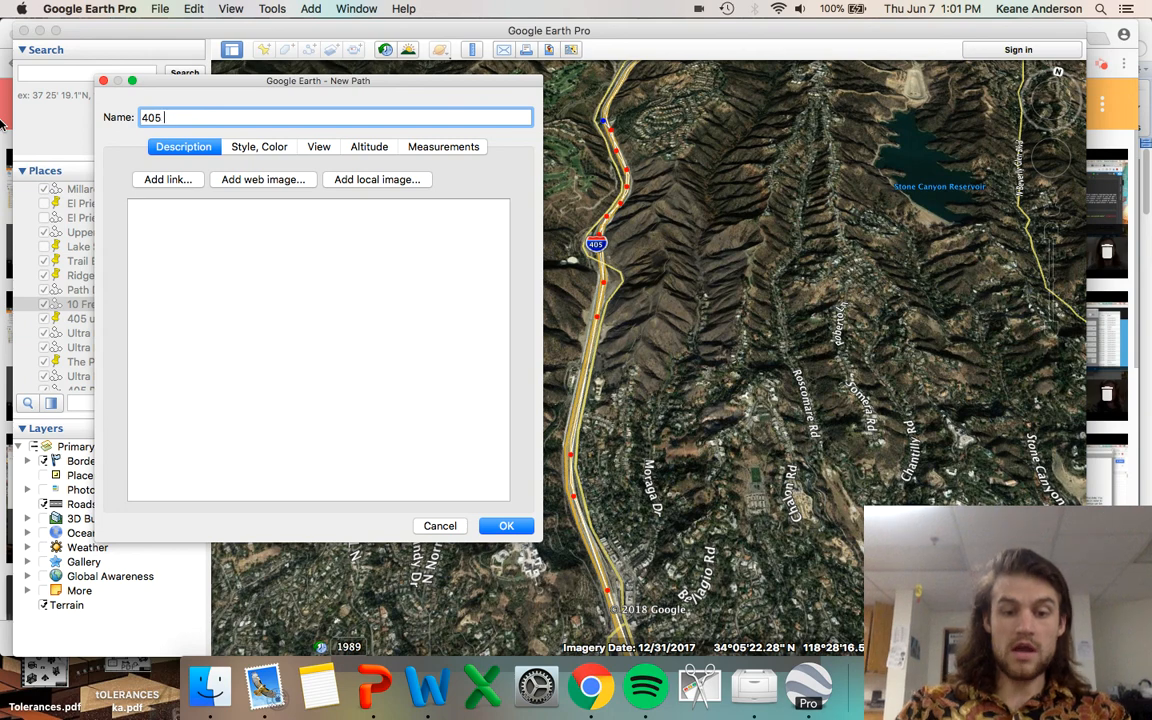
pyautogui.write(' Uphill')
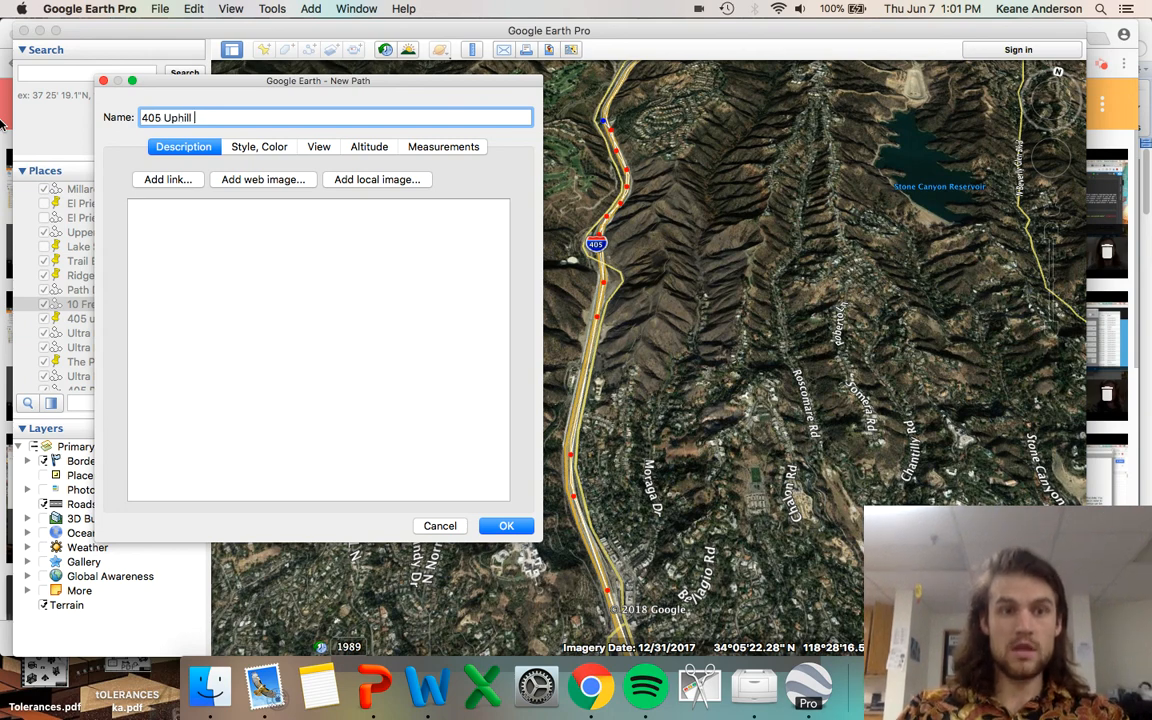
pyautogui.click(507, 527)
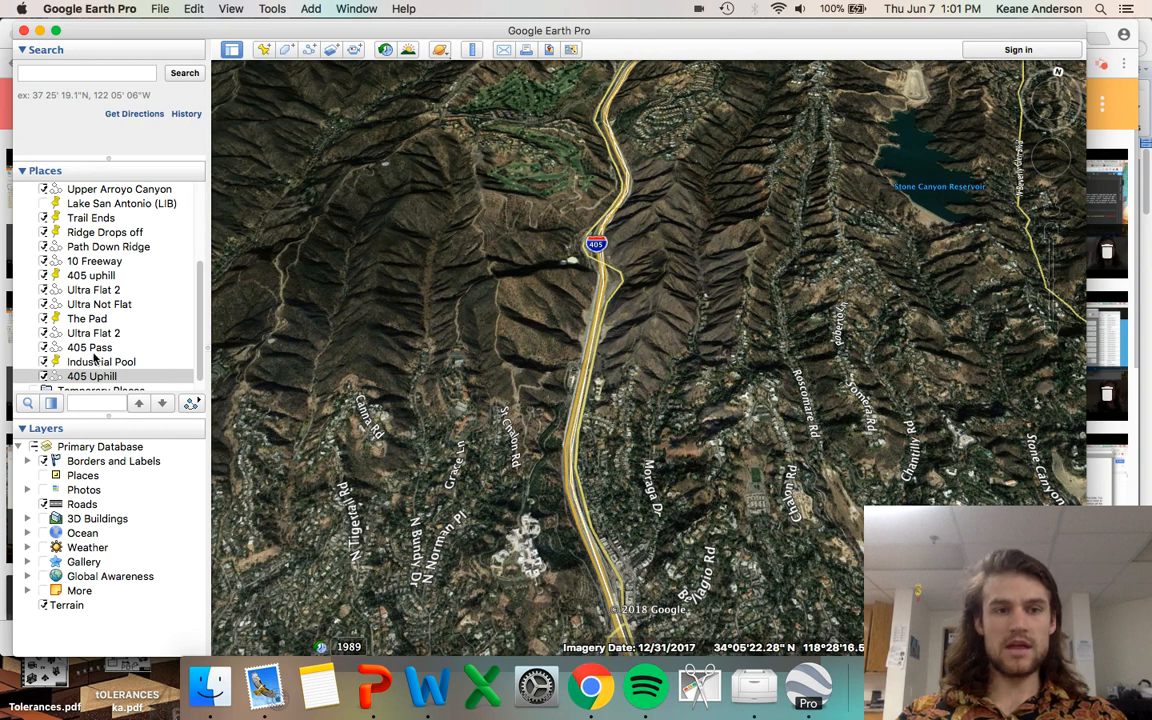
# - Play the tour along the 405 Uphill path and show its elevation profile
pyautogui.scroll(-1, 95, 357)
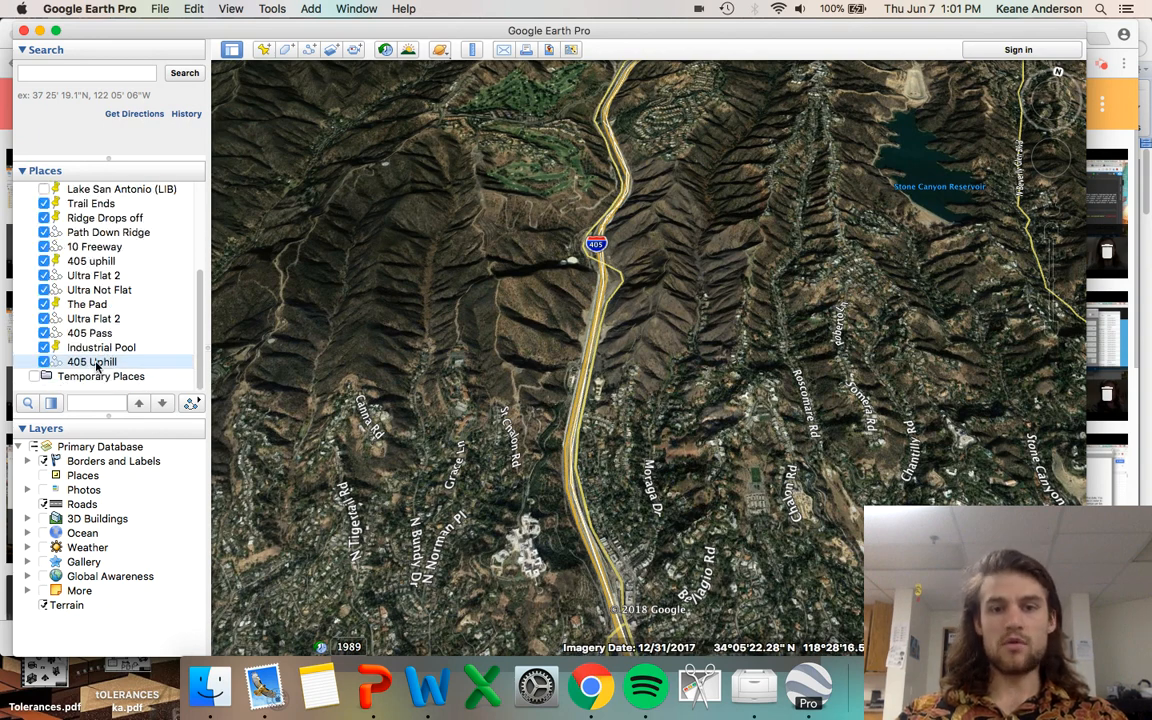
pyautogui.click(191, 403)
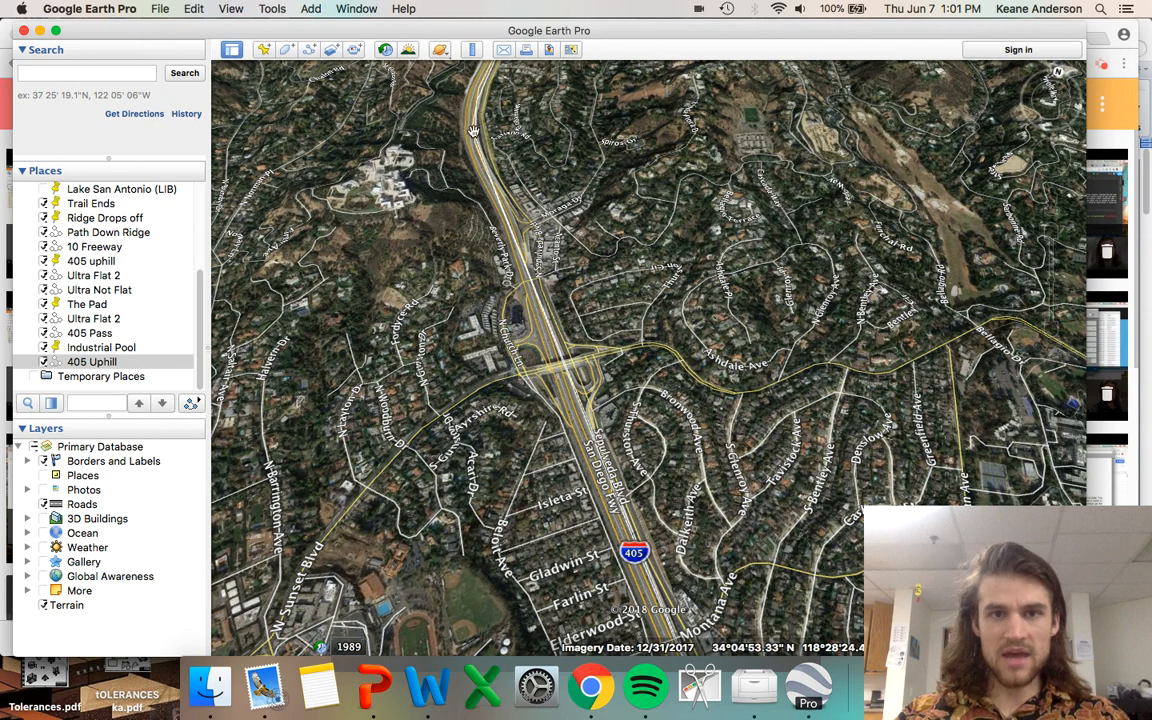
pyautogui.rightClick(91, 365)
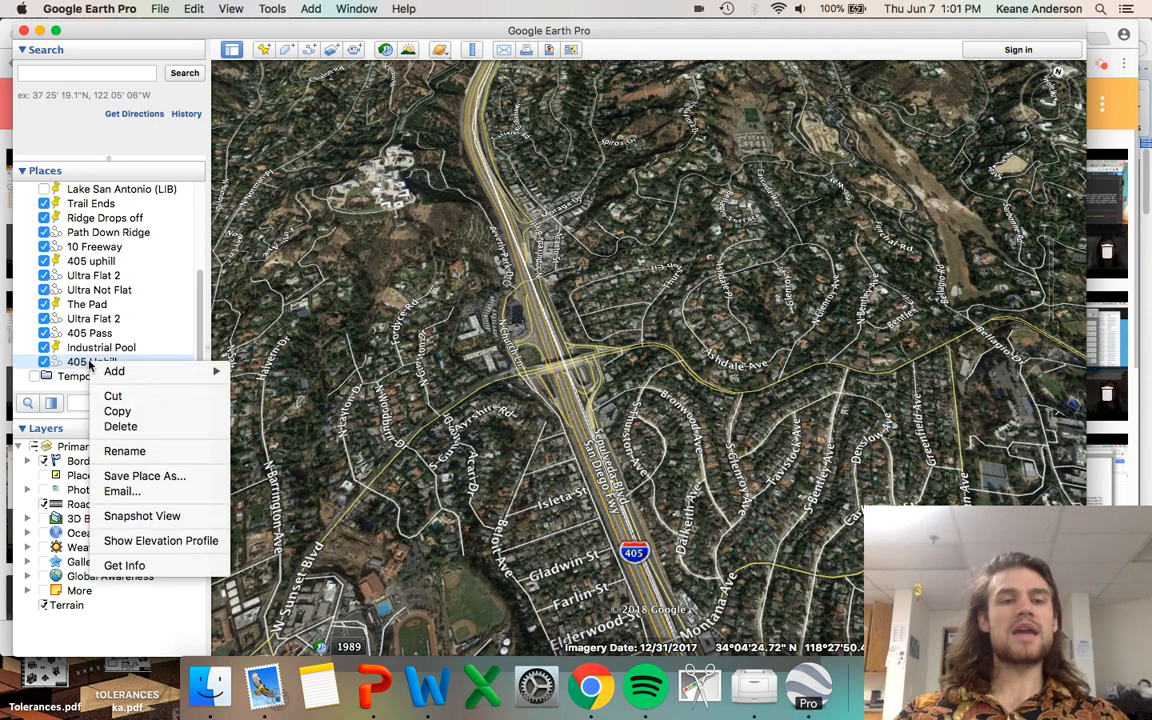
pyautogui.click(147, 541)
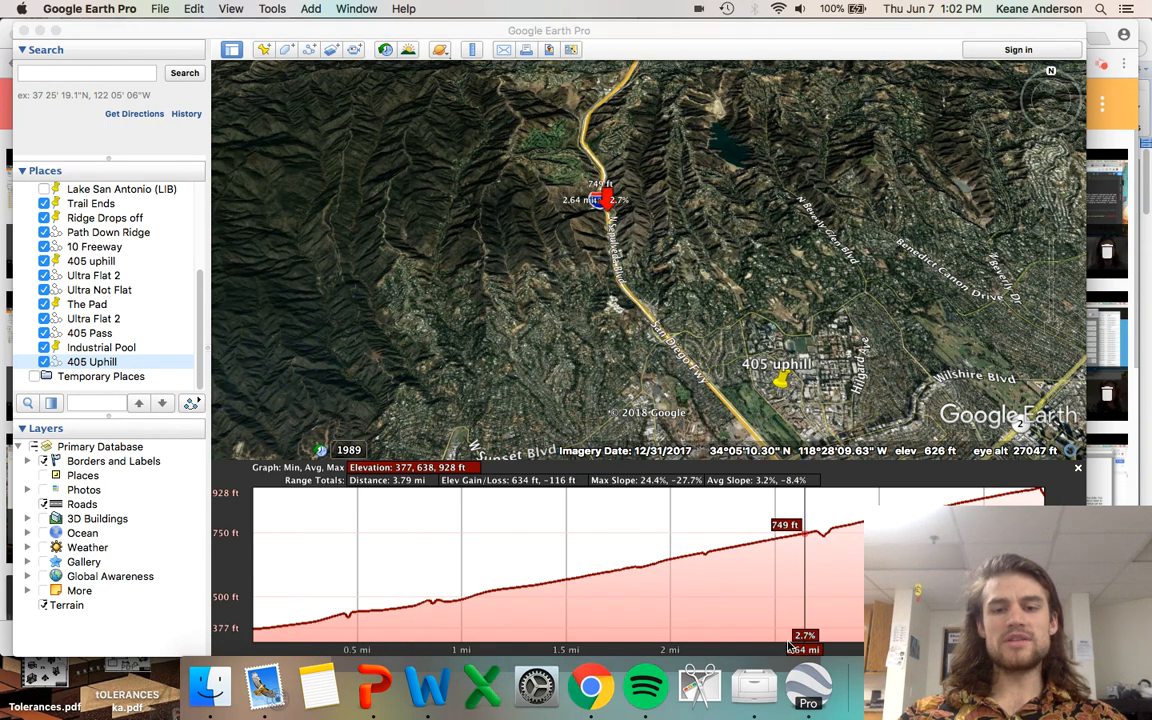
pyautogui.press('super+Tab')
pyautogui.press('super+Tab')
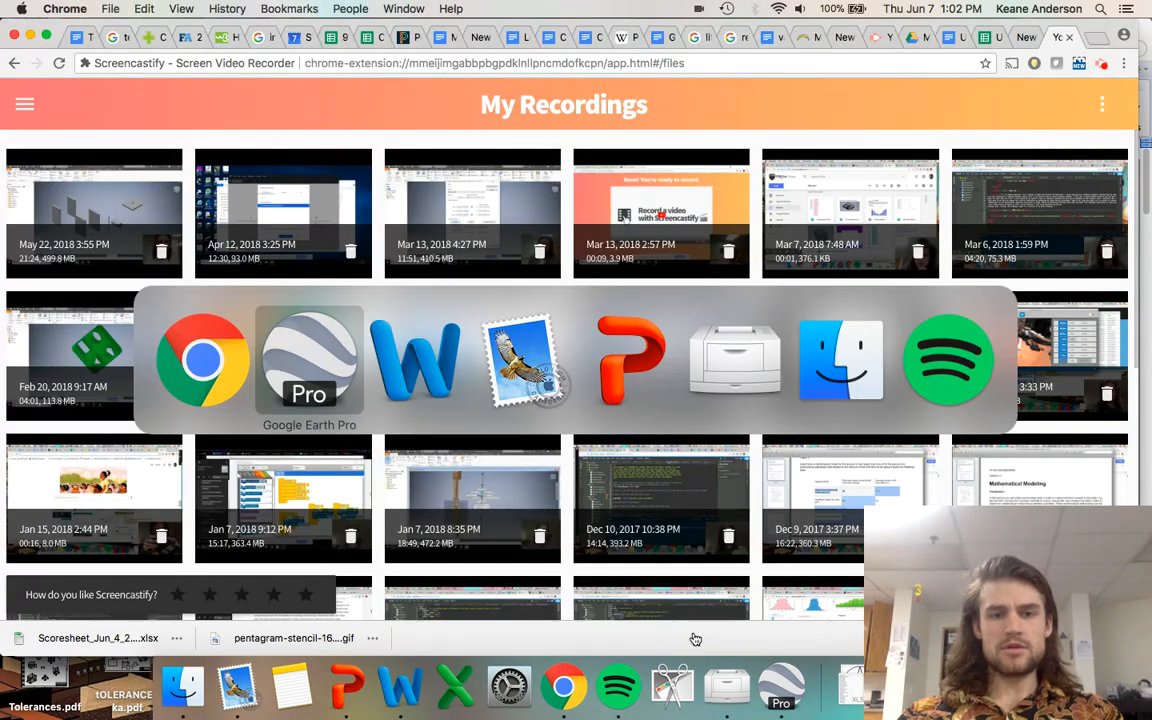